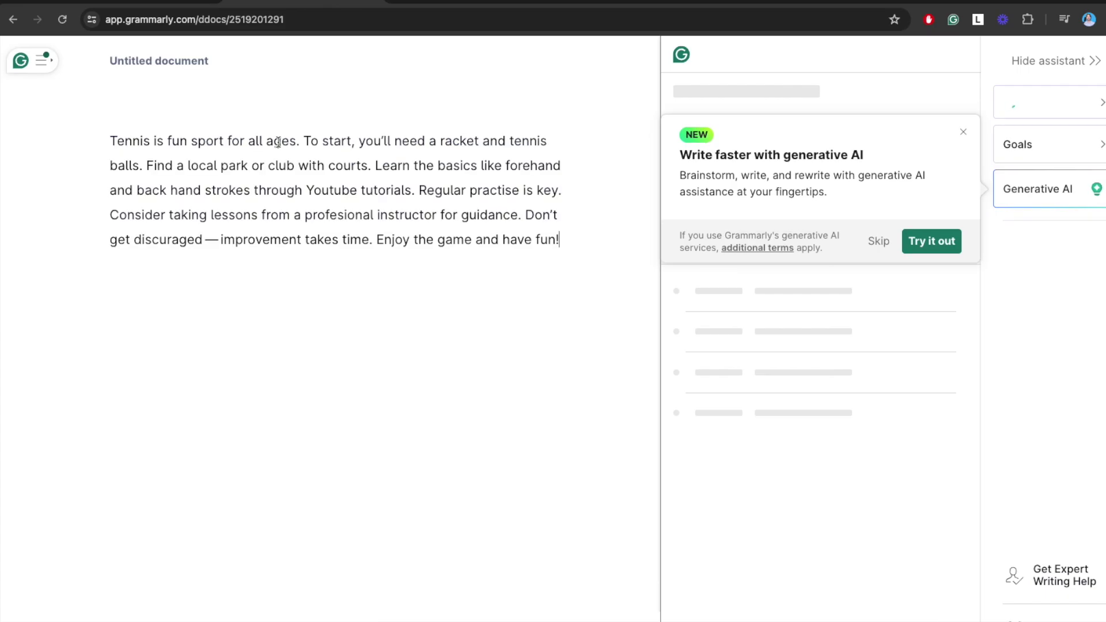
- Confirm the writing goals, dismiss the generative AI promotion, and switch to the Grammarly for Chrome page
left_click(774, 573)
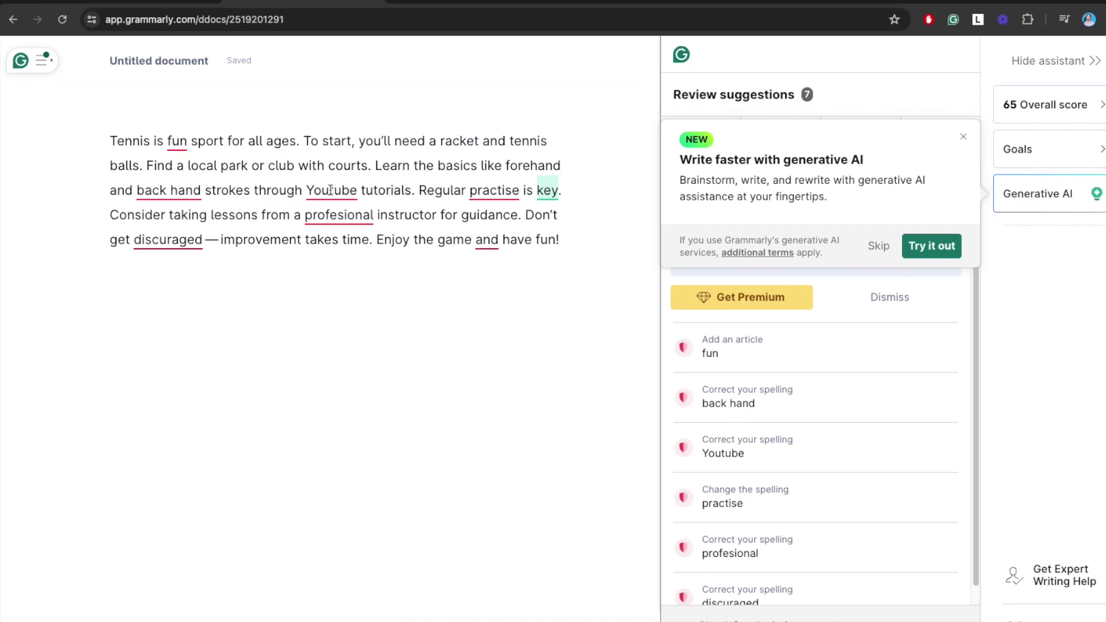
scroll(889, 345, "down", 1)
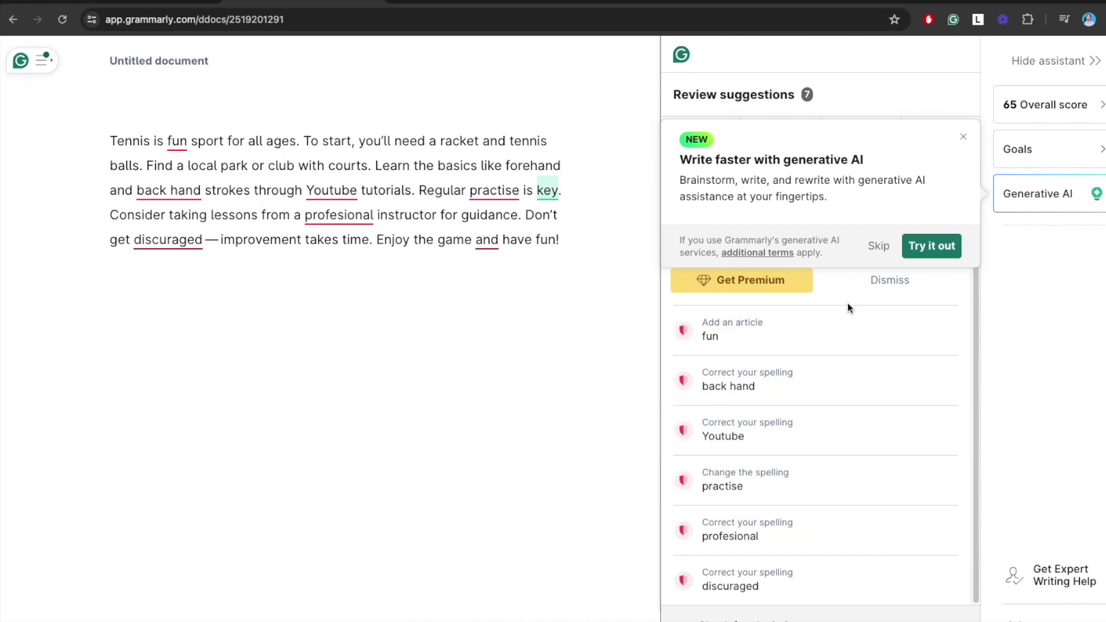
left_click(962, 136)
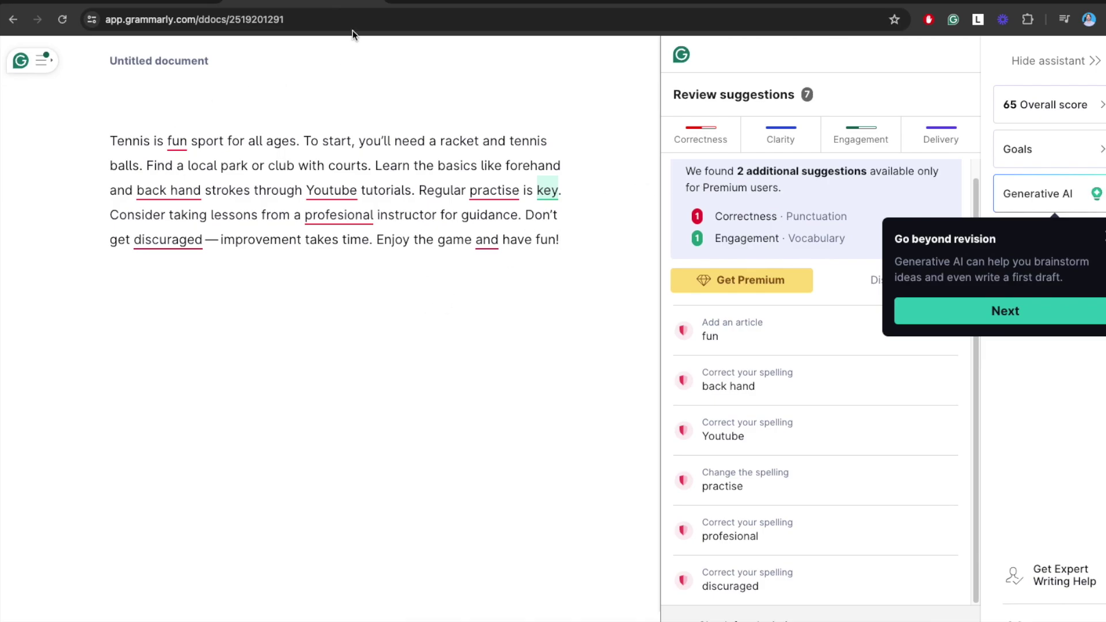
left_click(439, 2)
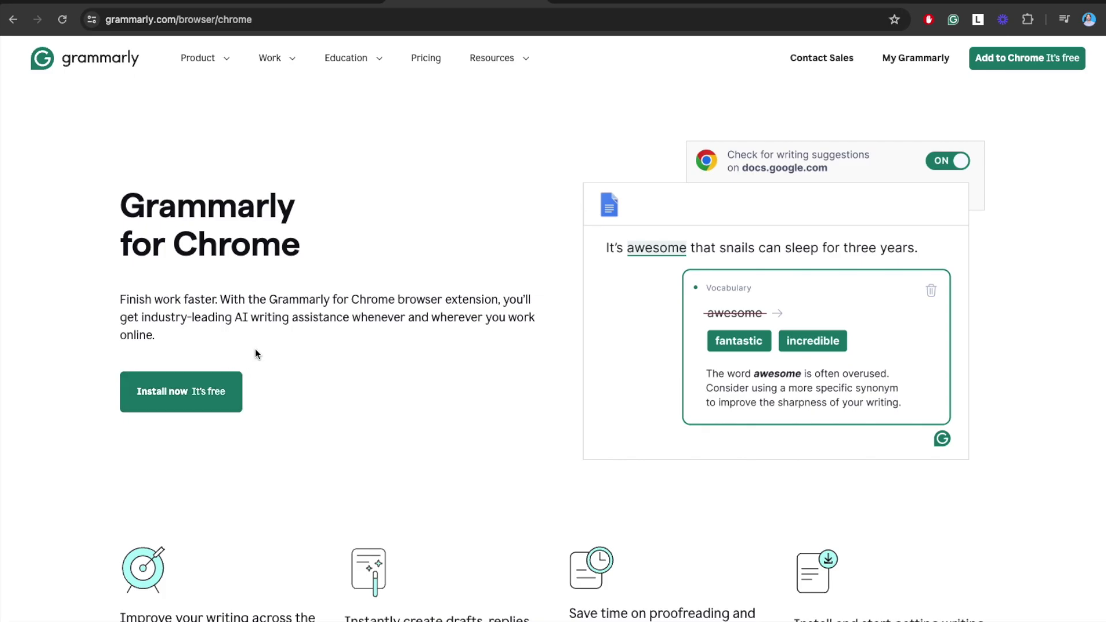
left_click(562, 9)
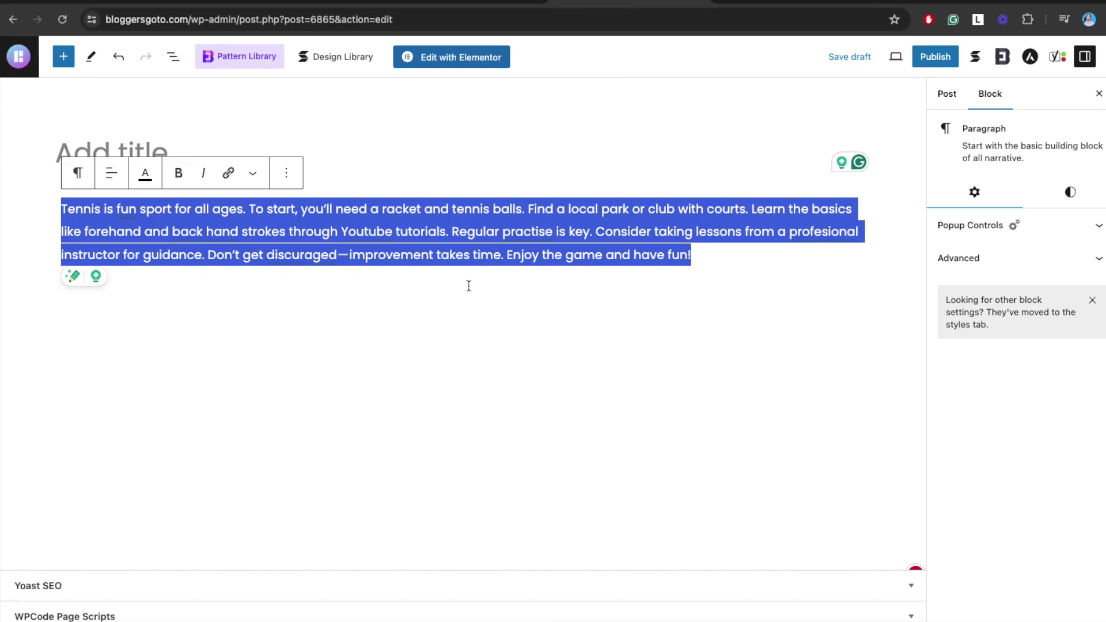
- Select the tennis paragraph in the WordPress editor so Grammarly's suggestions appear
key("Left")
left_click(409, 165)
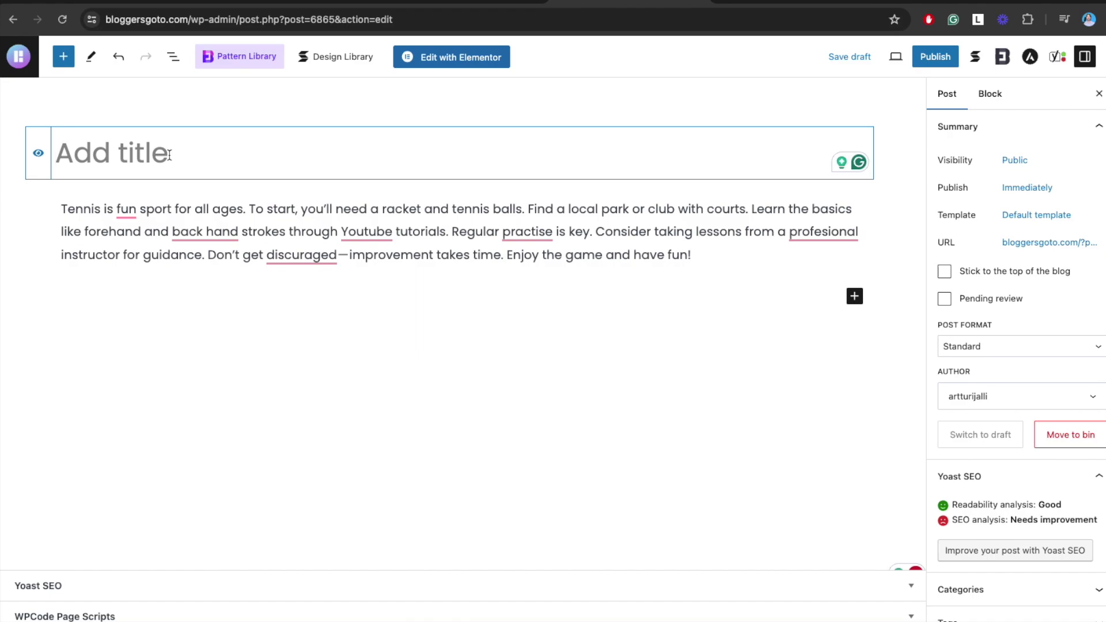
left_click(110, 202)
left_click(331, 228)
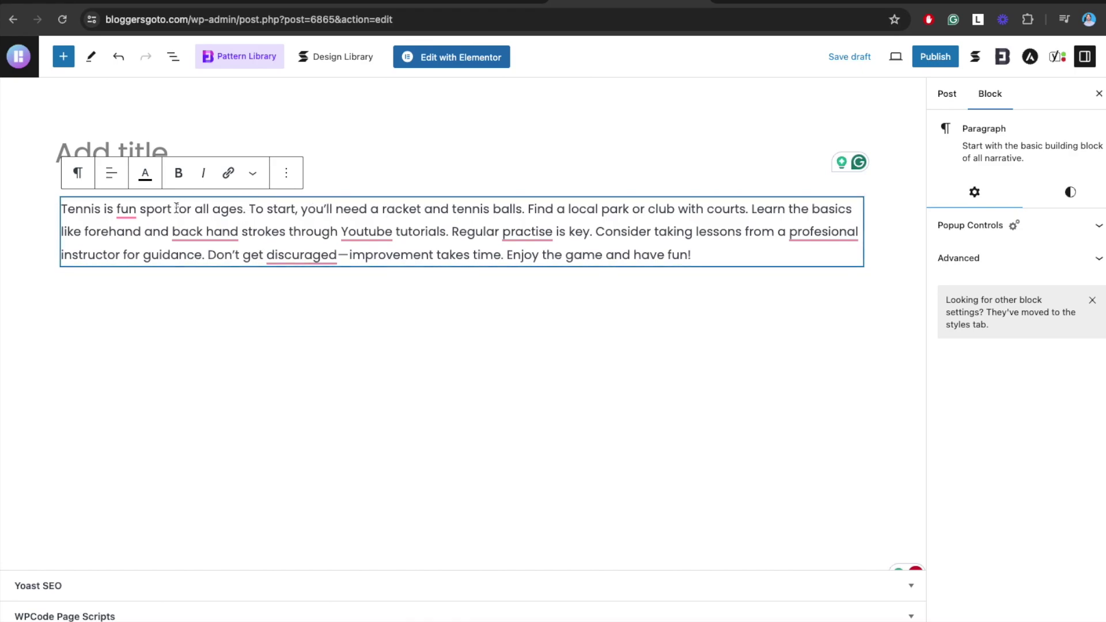
- Accept Grammarly's fixes for 'a fun', 'backhand' and 'YouTube' in the WordPress paragraph
mouse_move(134, 213)
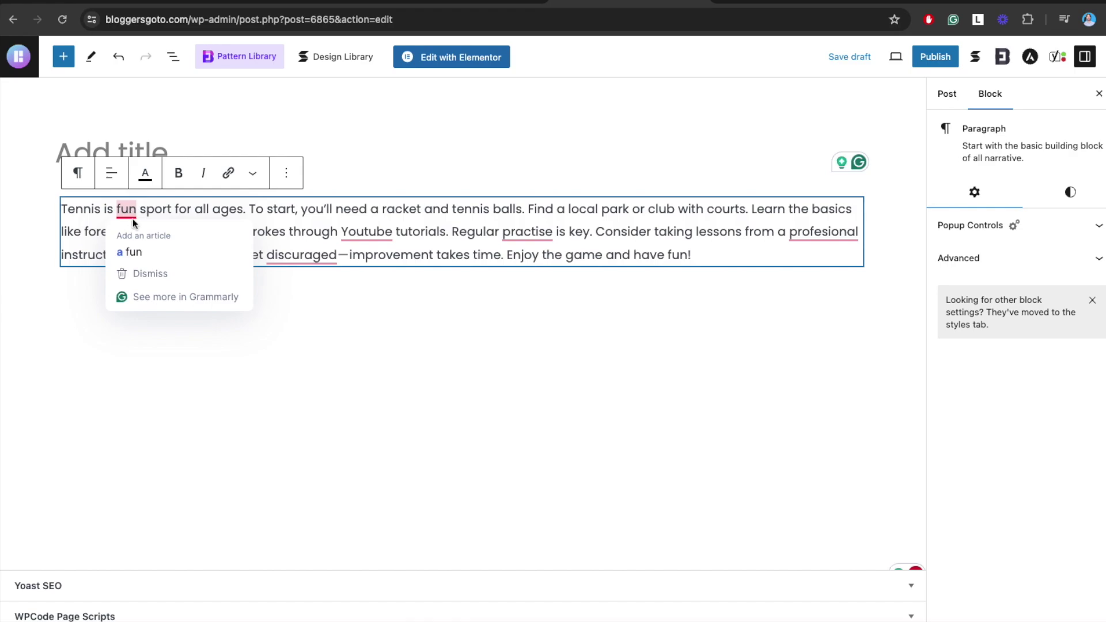
left_click(138, 255)
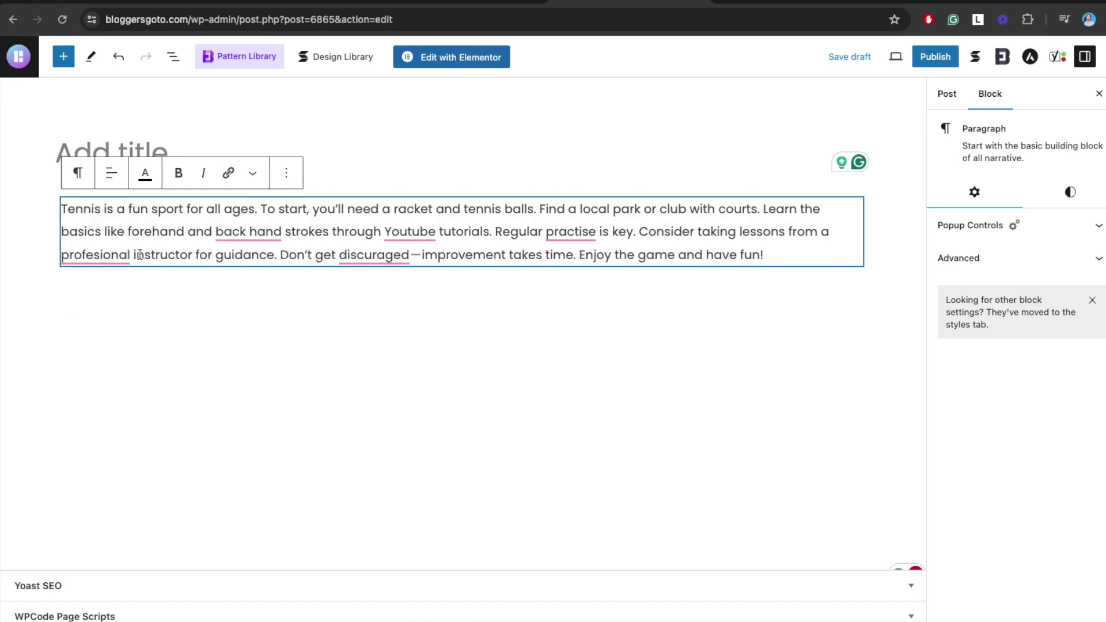
mouse_move(258, 232)
left_click(242, 274)
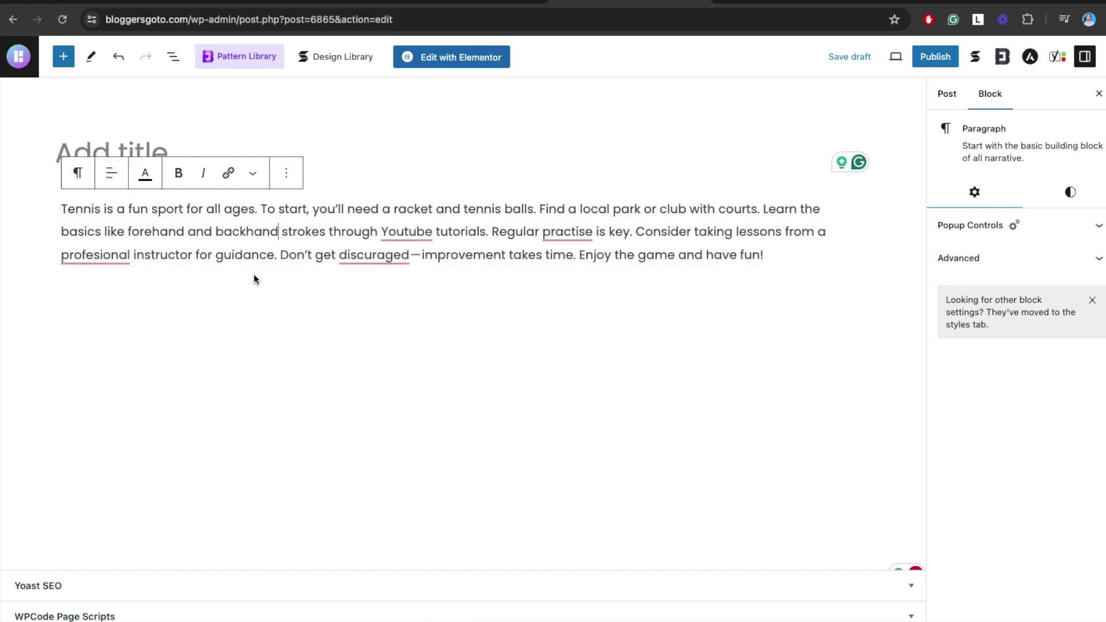
left_click(413, 265)
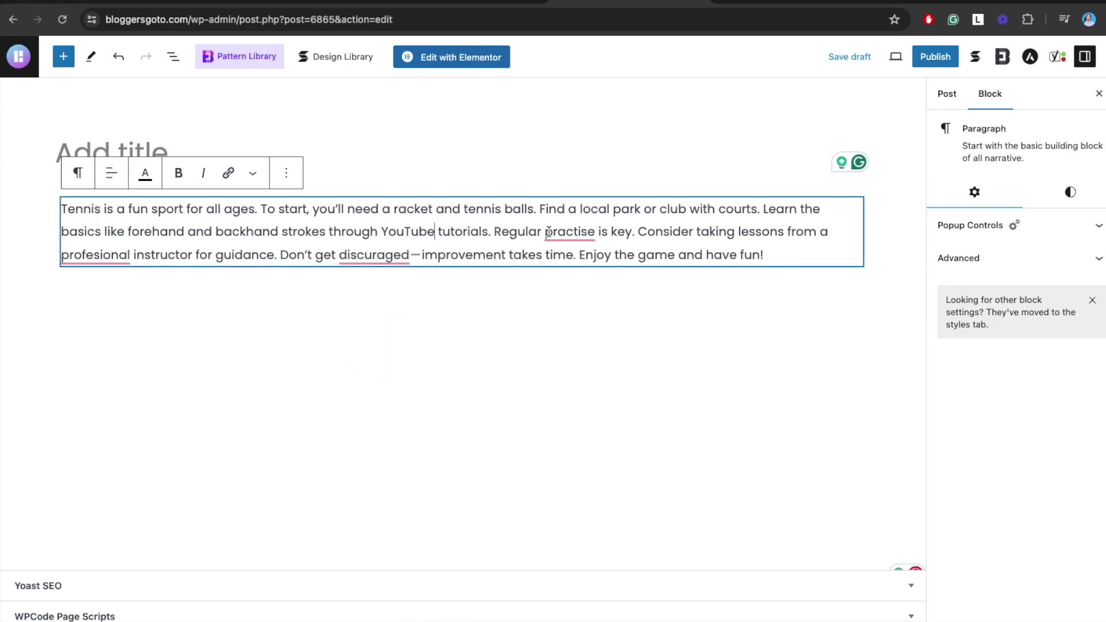
- Accept the spelling fixes 'practice', 'professional' and 'discouraged' in the WordPress paragraph
mouse_move(568, 232)
left_click(581, 272)
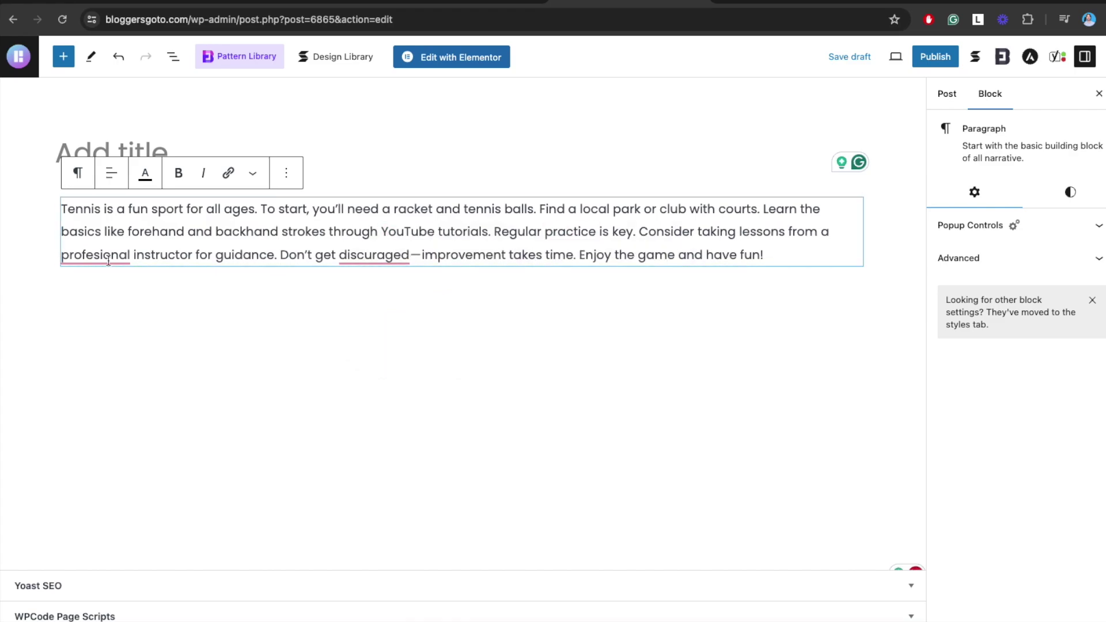
mouse_move(95, 255)
left_click(106, 295)
mouse_move(381, 246)
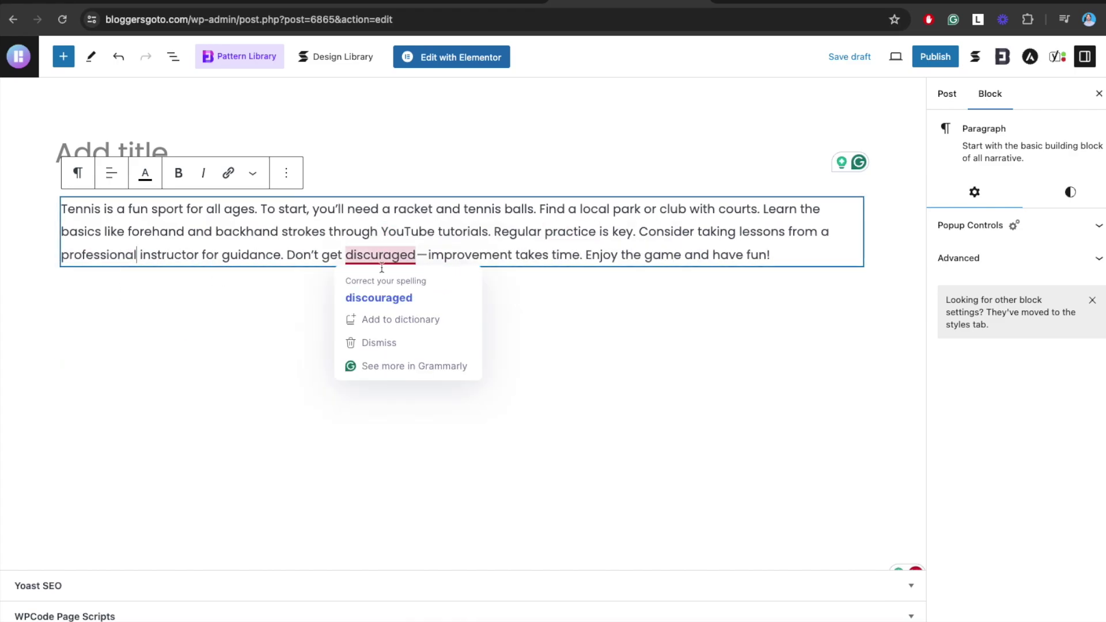
left_click(381, 296)
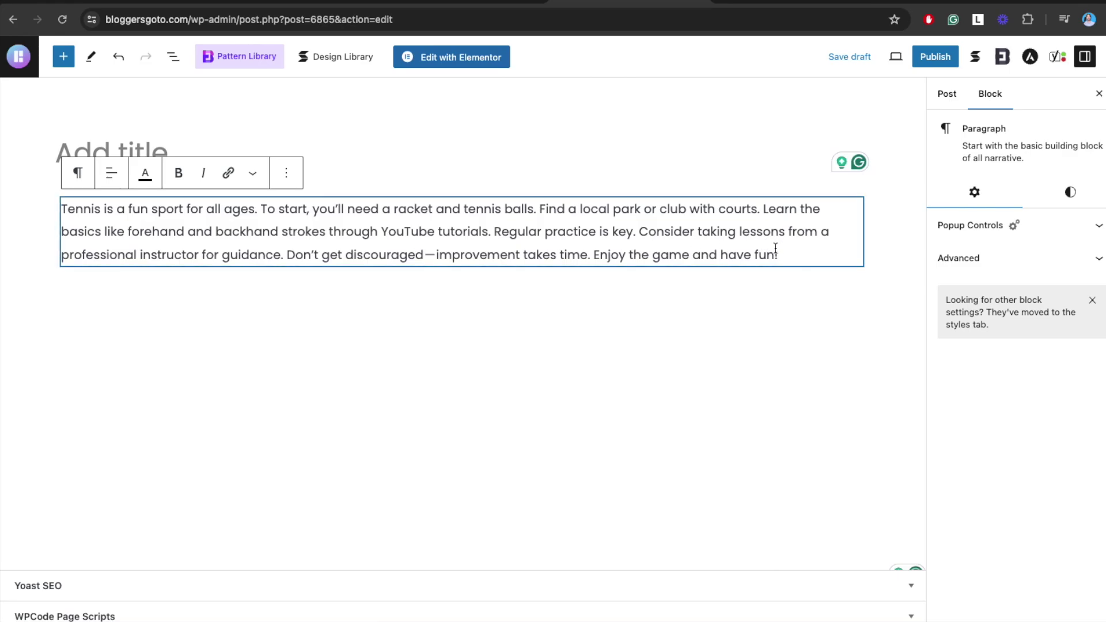
left_click_drag(778, 255, 61, 208)
left_click(272, 220)
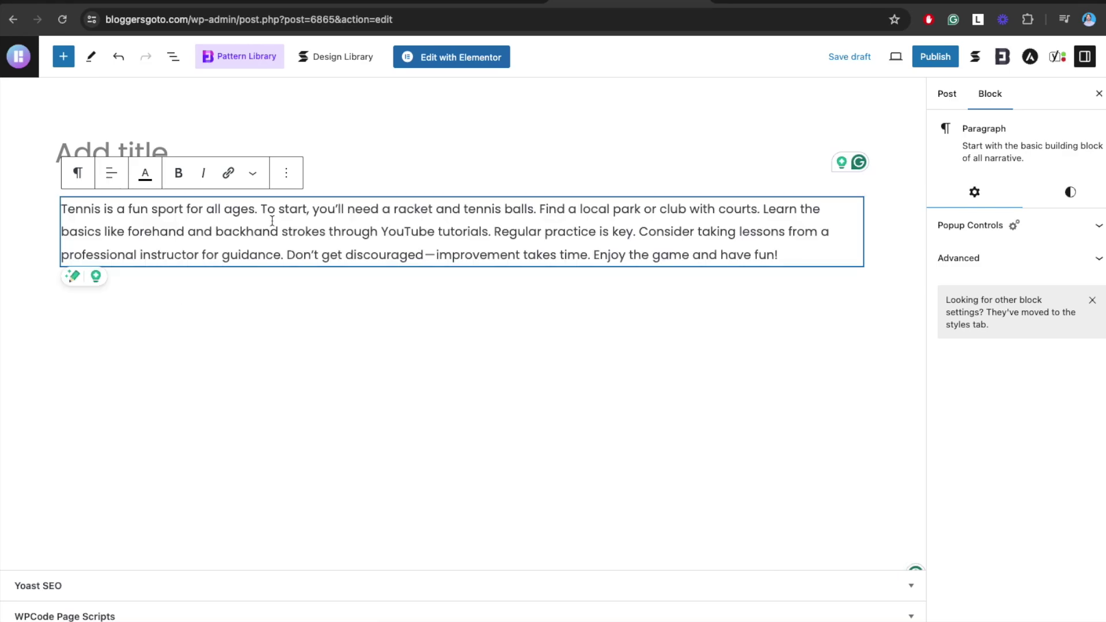
- In the Medium draft, toggle Grammarly's checking for medium.com off and back on
left_click(740, 9)
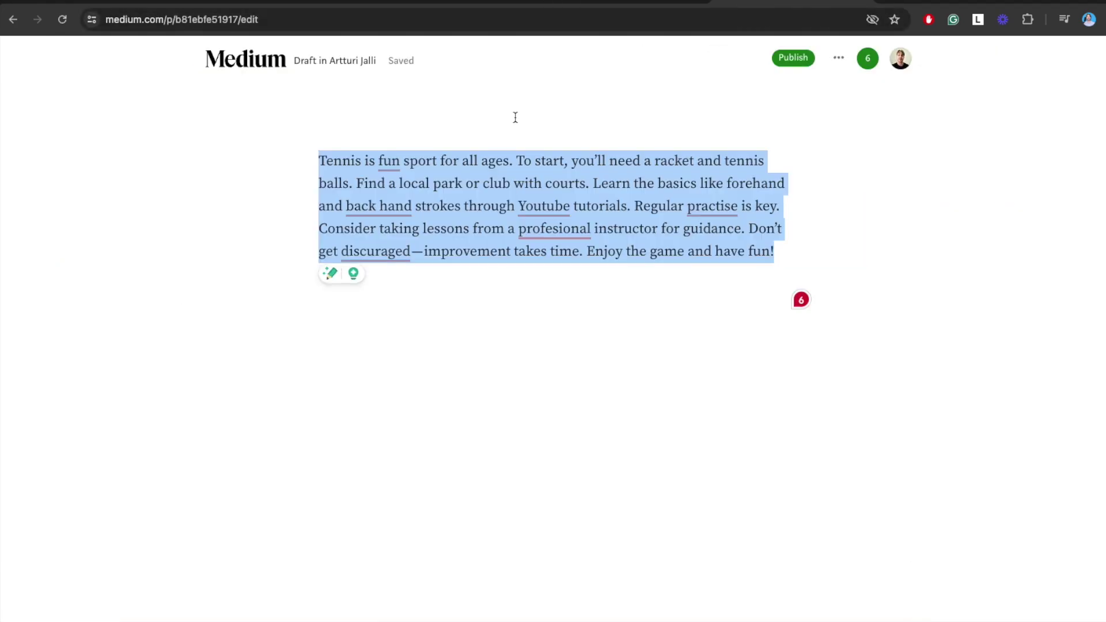
left_click(474, 284)
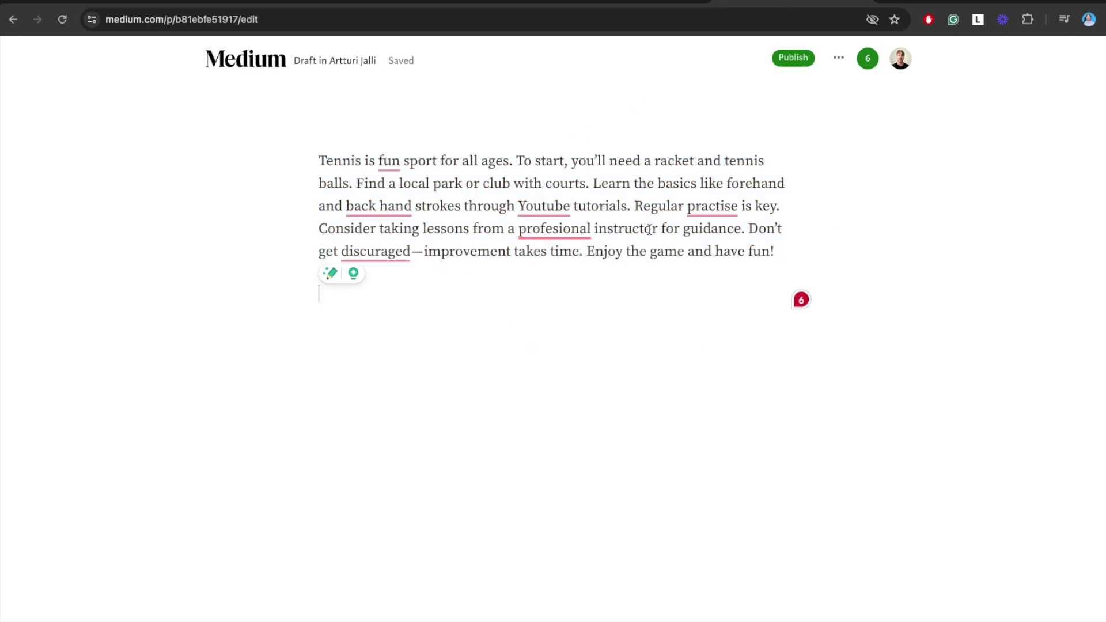
left_click(954, 19)
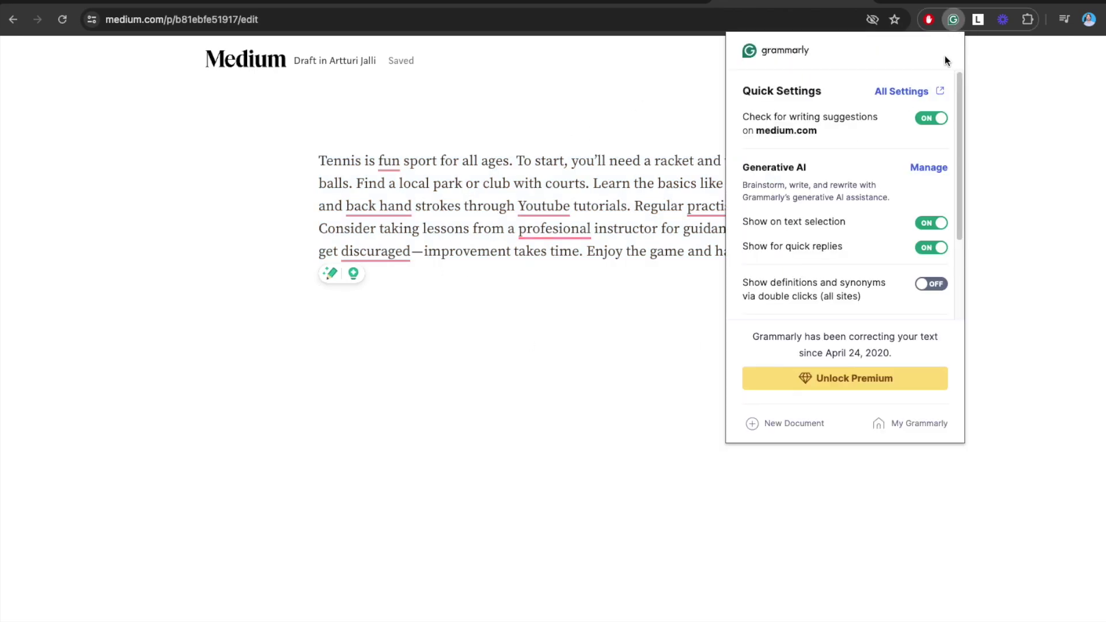
left_click(931, 119)
left_click(932, 118)
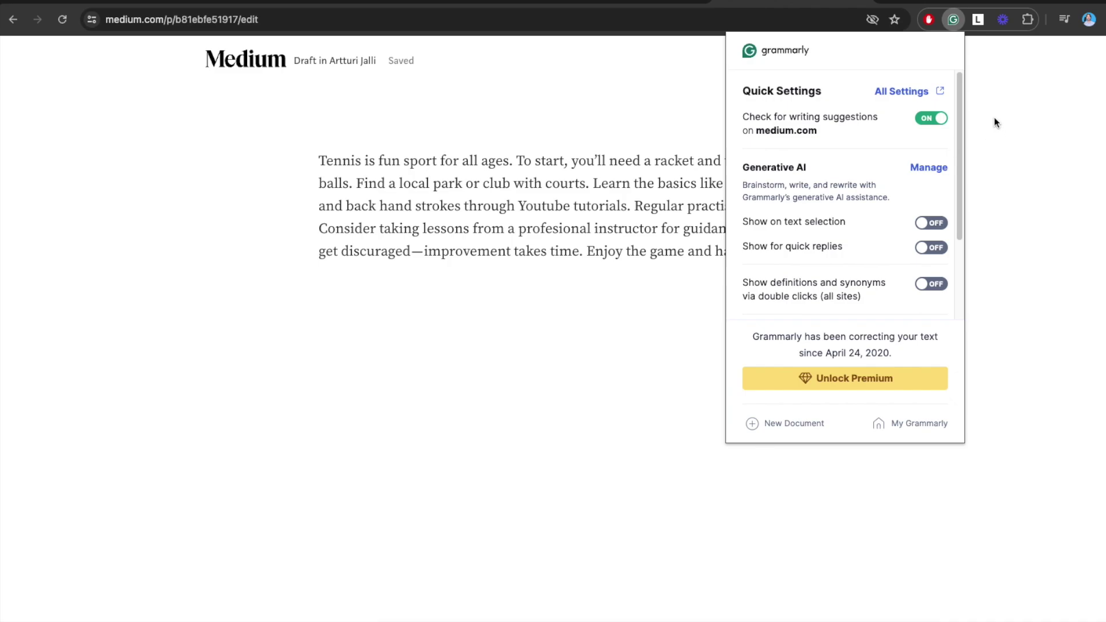
left_click(1013, 120)
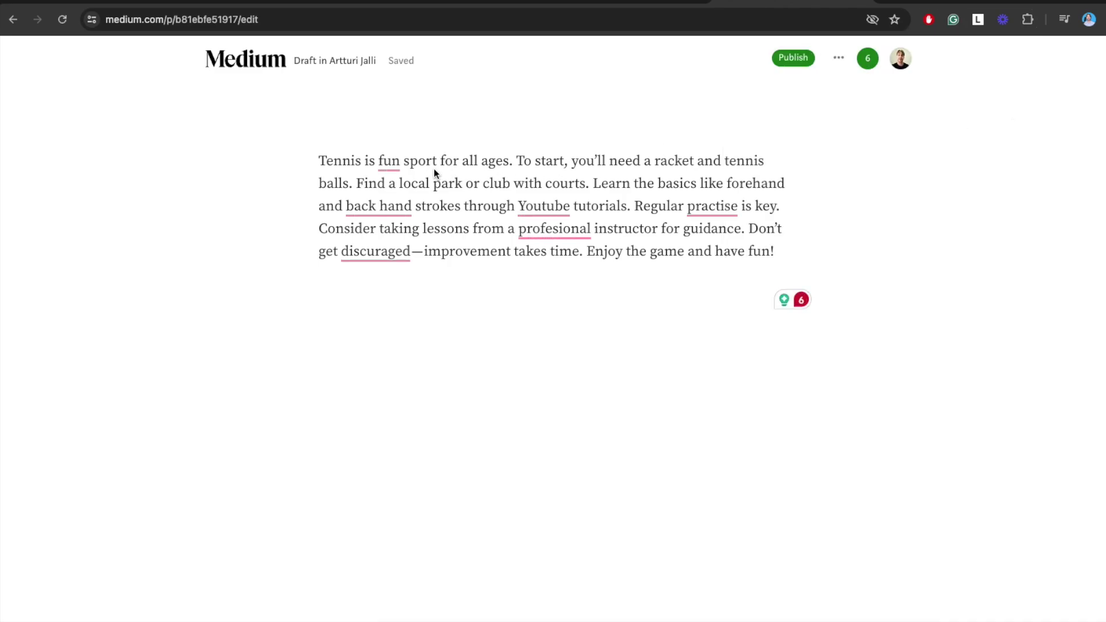
- Accept Grammarly's 'a fun', 'YouTube' and 'backhand' fixes in the Medium draft
mouse_move(398, 161)
left_click(398, 203)
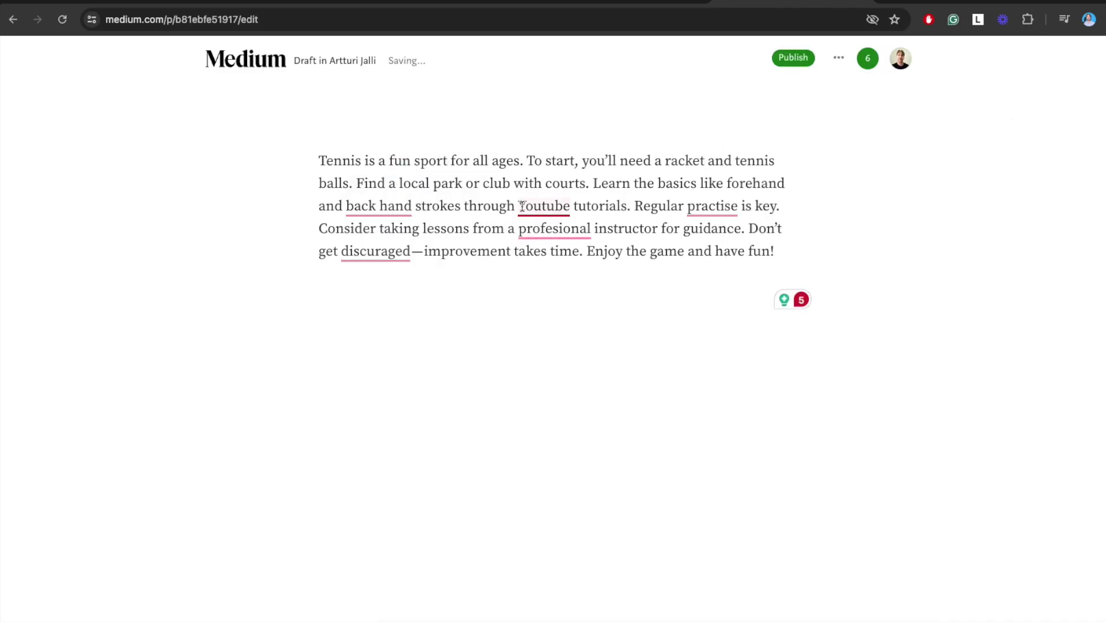
mouse_move(543, 208)
left_click(543, 248)
mouse_move(379, 207)
left_click(383, 248)
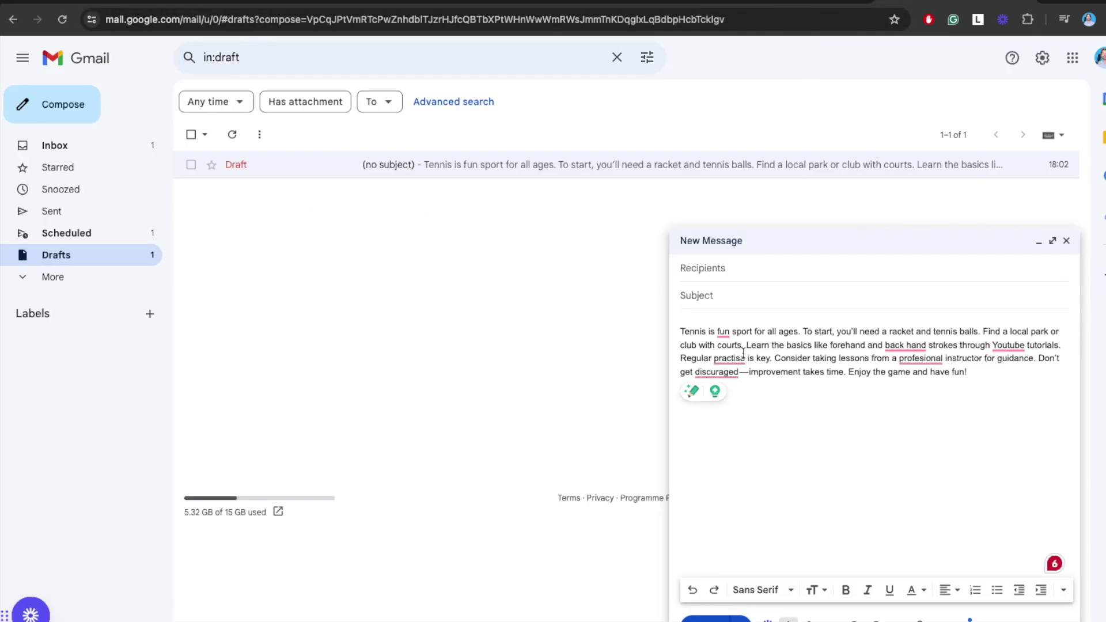
- Accept Grammarly's 'a fun', 'backhand' and 'YouTube' fixes in the Gmail draft
mouse_move(725, 337)
left_click(734, 371)
mouse_move(905, 346)
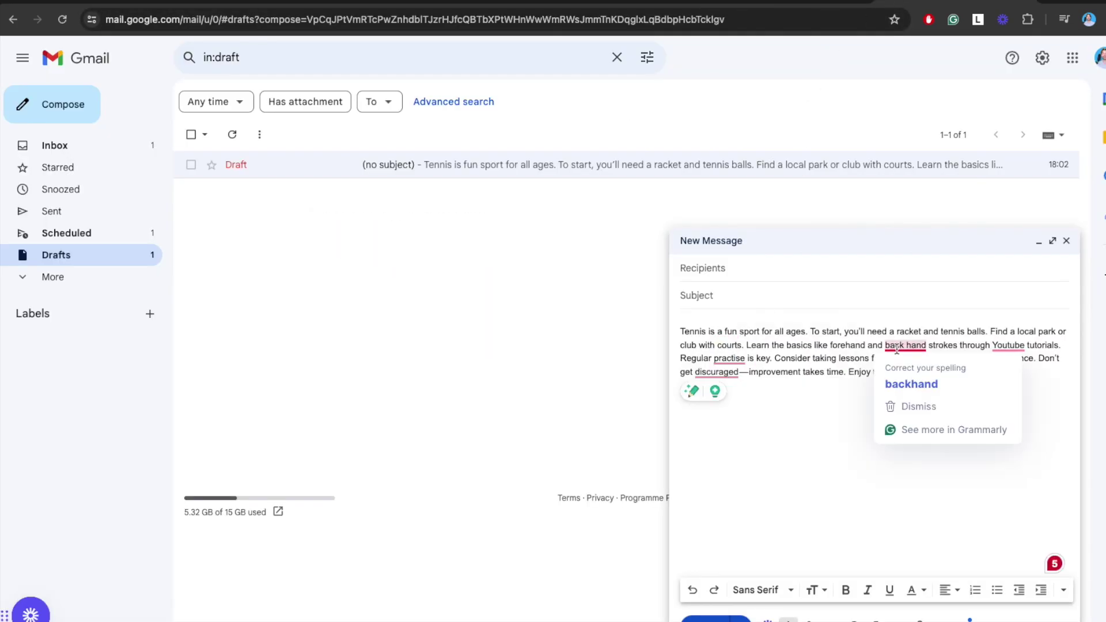
left_click(906, 375)
mouse_move(1009, 346)
left_click(1006, 382)
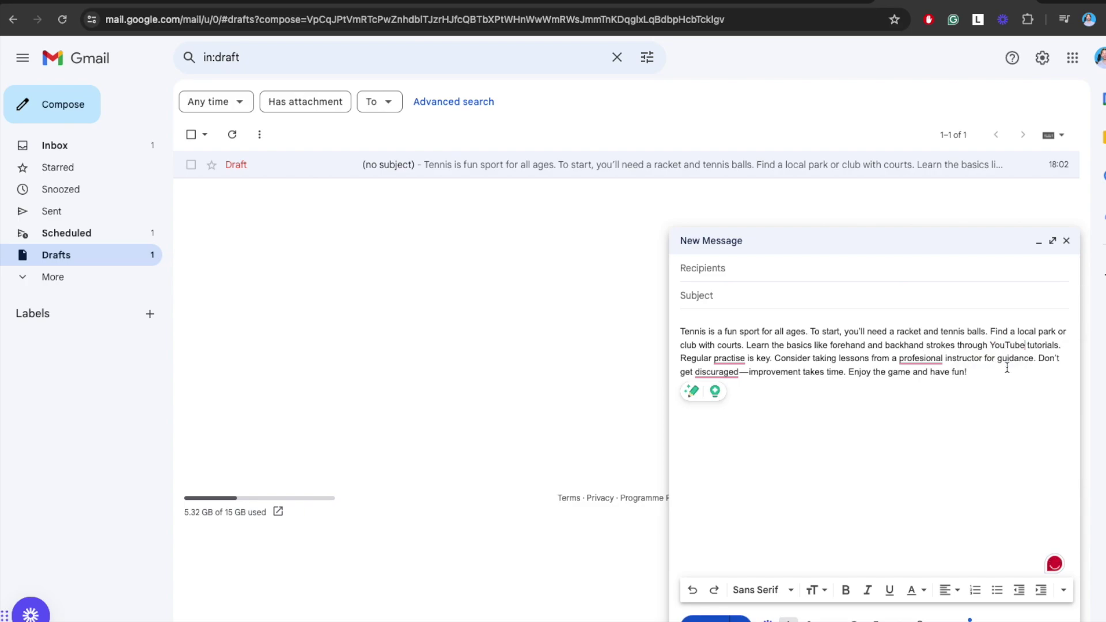
- Correct 'practice' and 'professional' in Gmail, then place the caret in the WordPress tennis paragraph
mouse_move(730, 360)
left_click(734, 394)
mouse_move(921, 360)
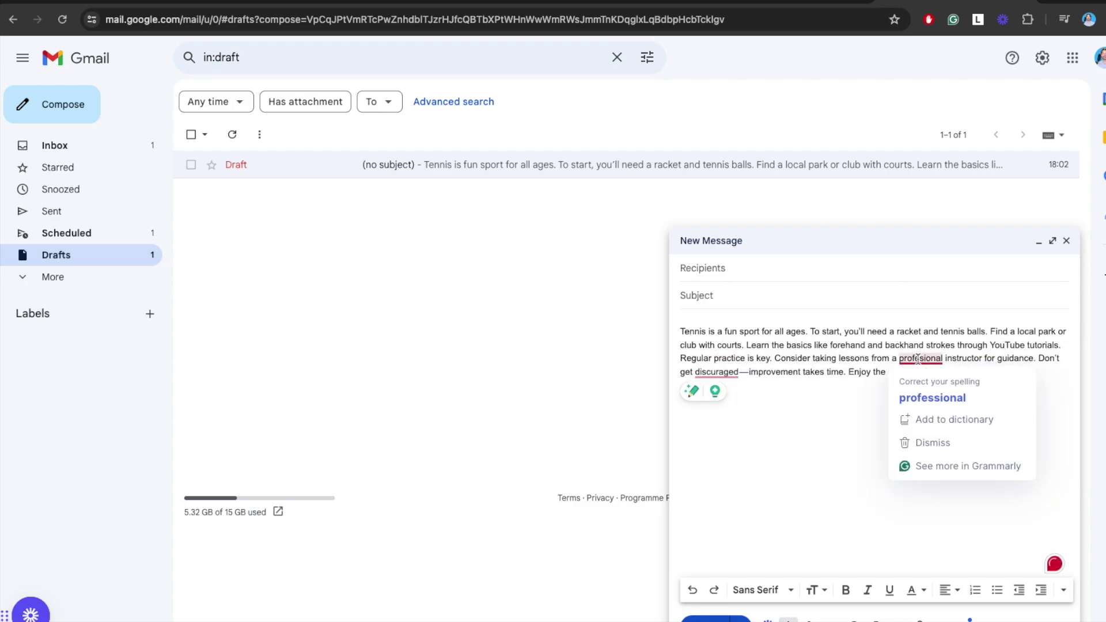
left_click(926, 386)
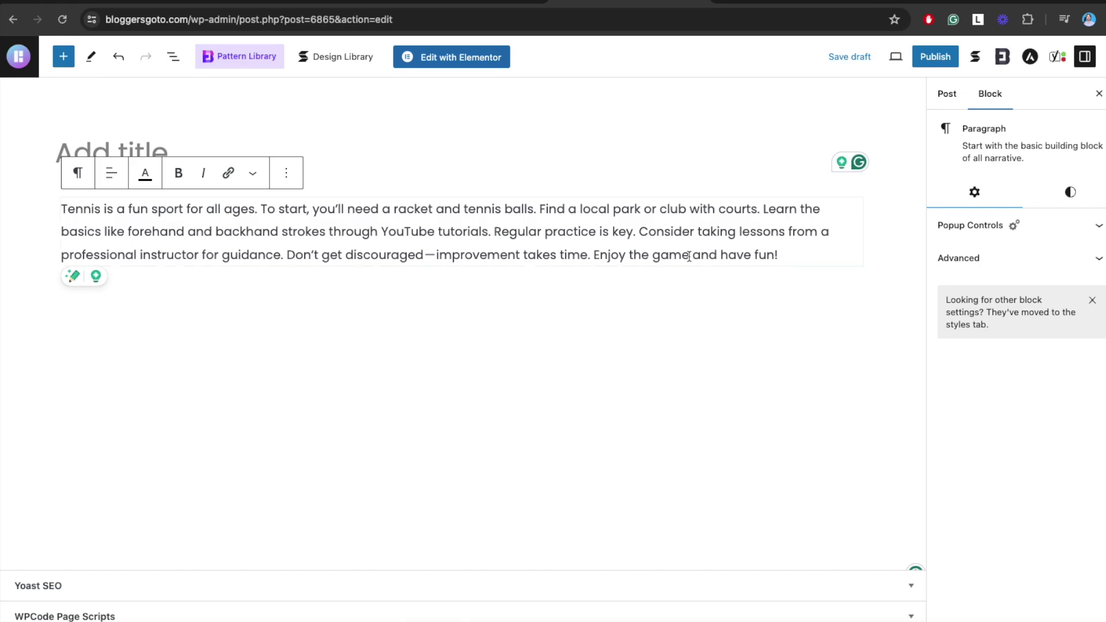
left_click(783, 240)
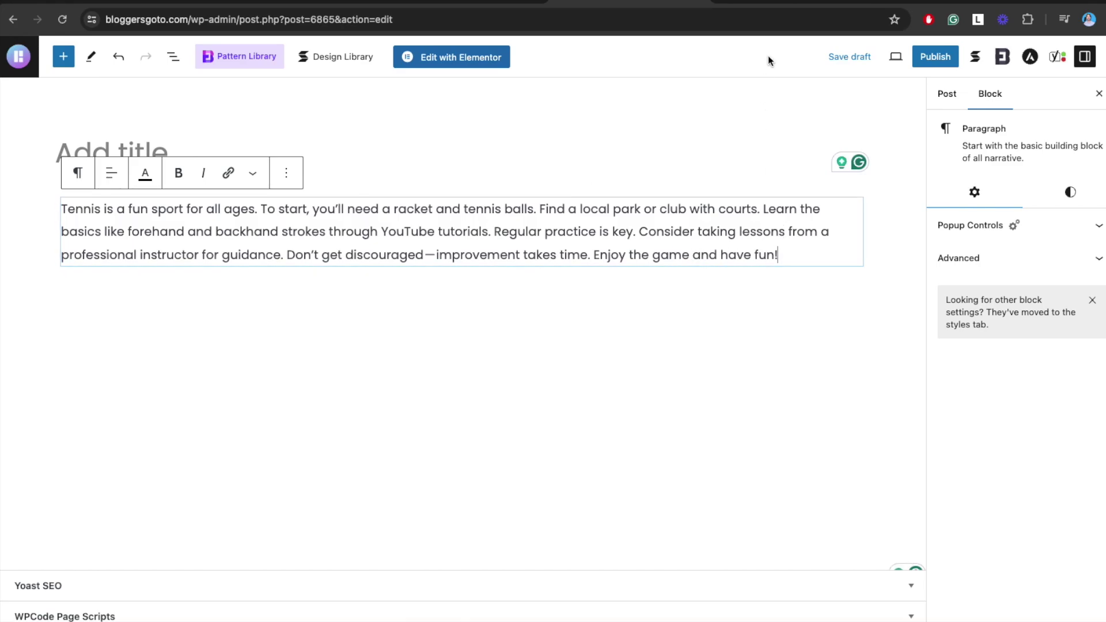
- Accept Grammarly's spelling fixes in Medium: 'practice', 'professional' and 'discouraged'
left_click(771, 5)
left_click(719, 206)
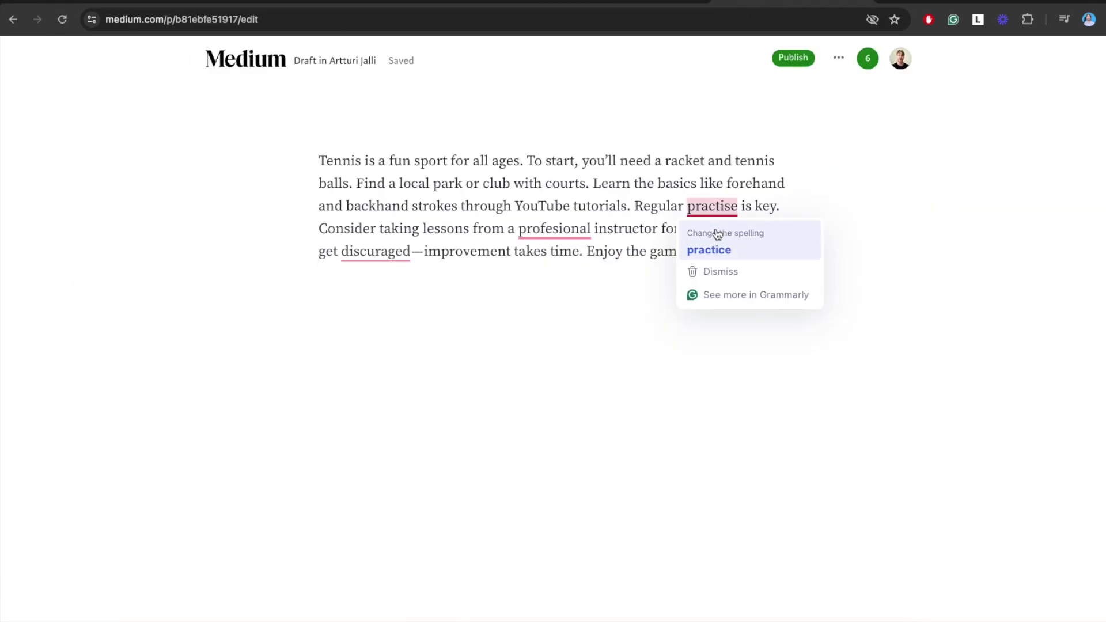
left_click(710, 249)
left_click(554, 229)
left_click(561, 269)
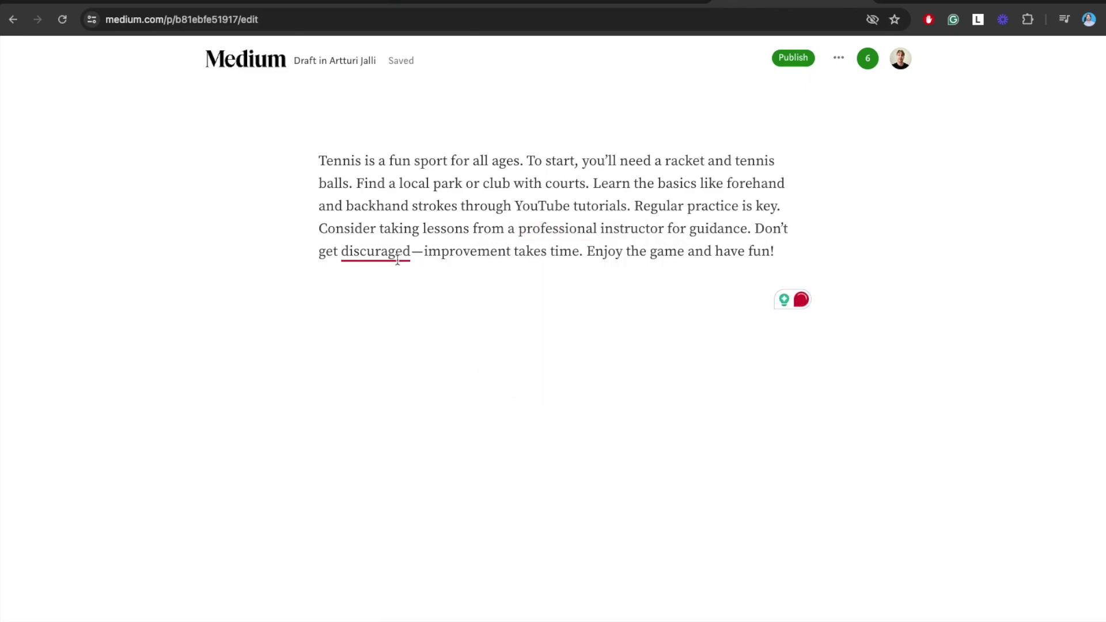
left_click(377, 252)
left_click(392, 284)
left_click(811, 245)
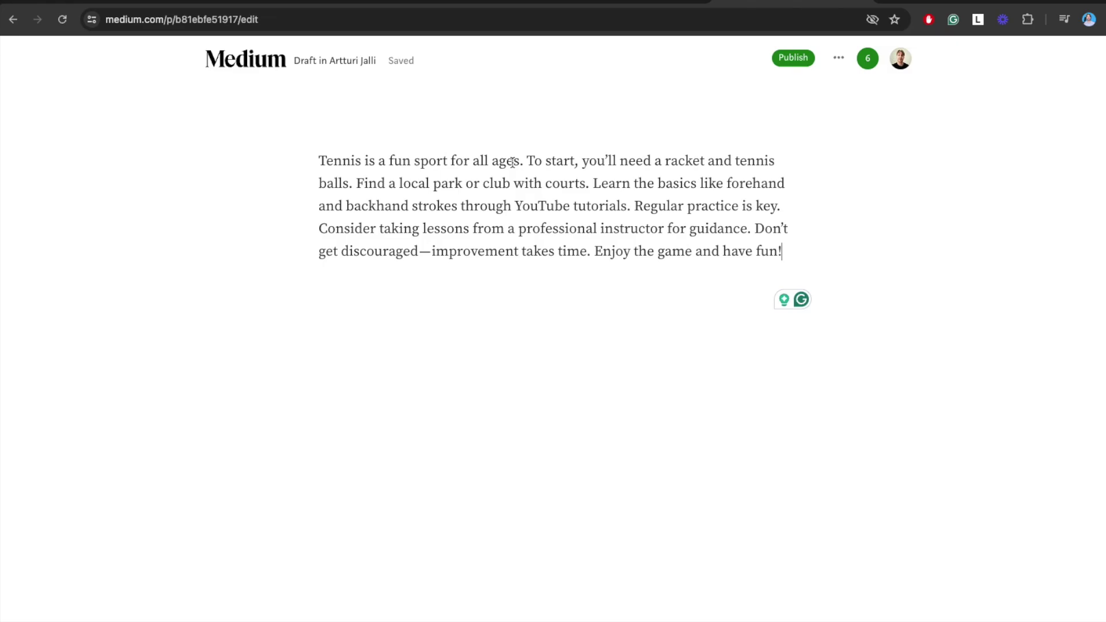
- Review the corrected text across the Grammarly, WordPress and Medium tabs, selecting the learning-the-basics sentence
left_click(314, 2)
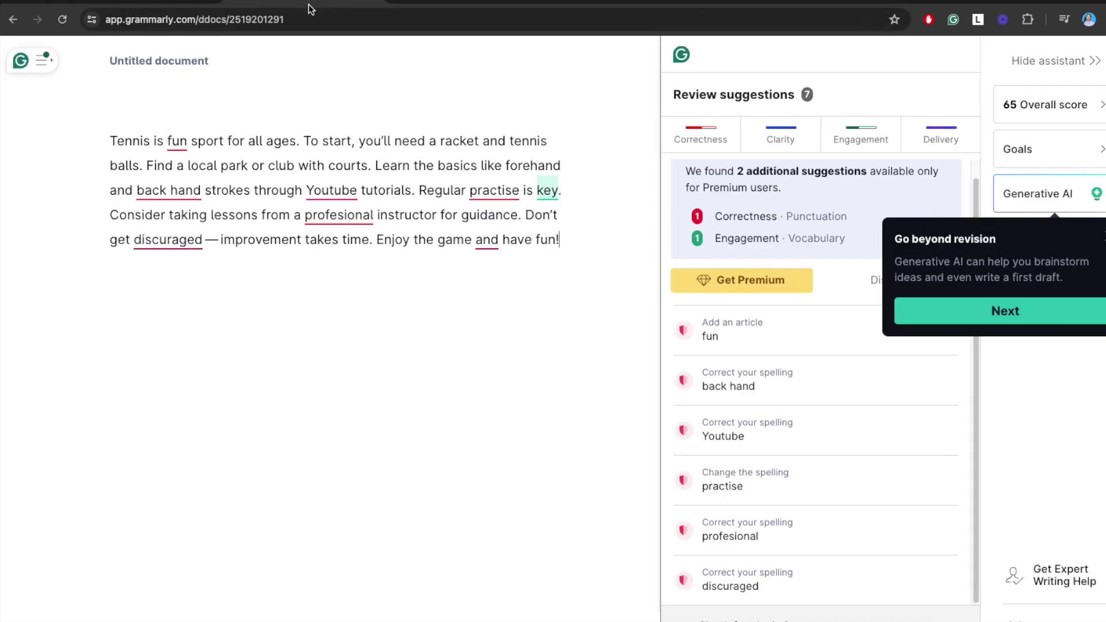
left_click(741, 4)
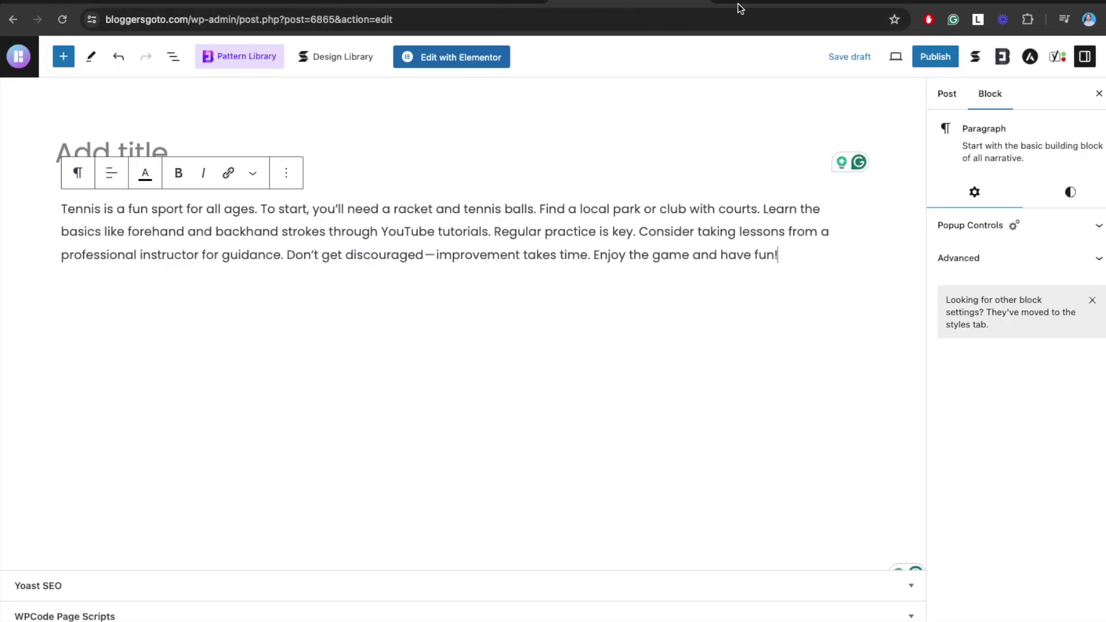
key("ctrl+Tab")
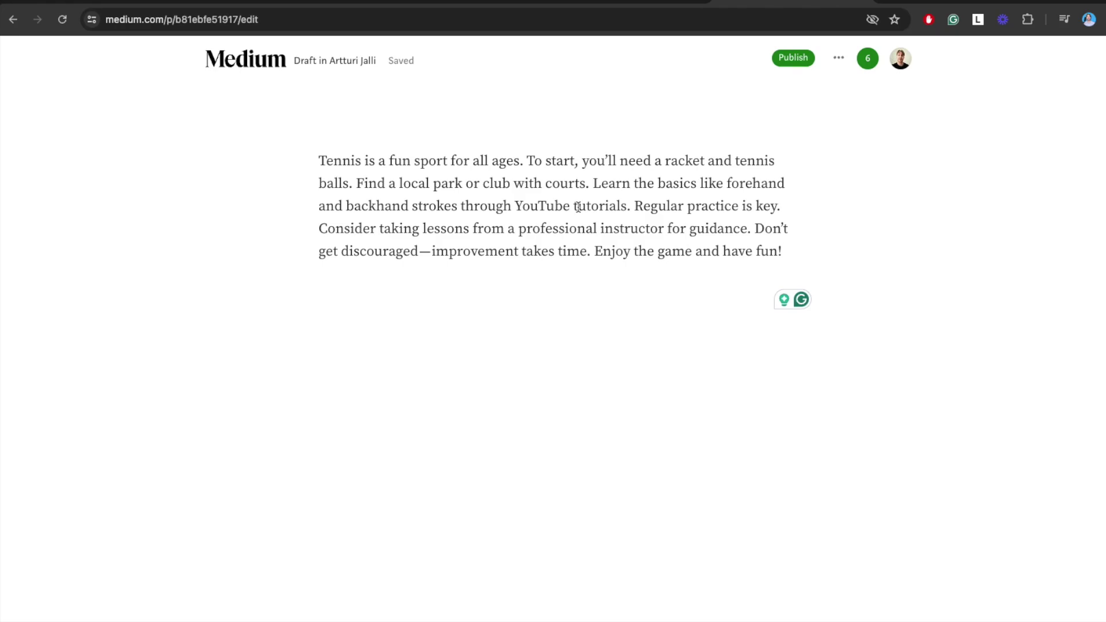
left_click_drag(627, 205, 593, 184)
left_click(656, 3)
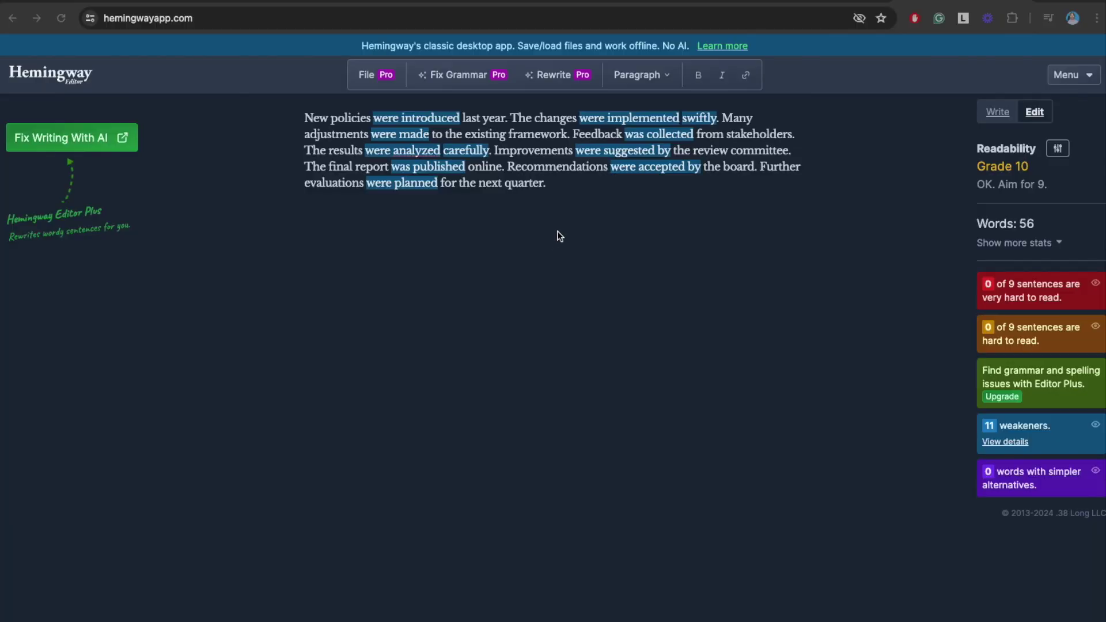
- Select the policies paragraph and its first sentence, leaving the caret after 'last year'
left_click_drag(583, 182, 309, 118)
left_click(599, 197)
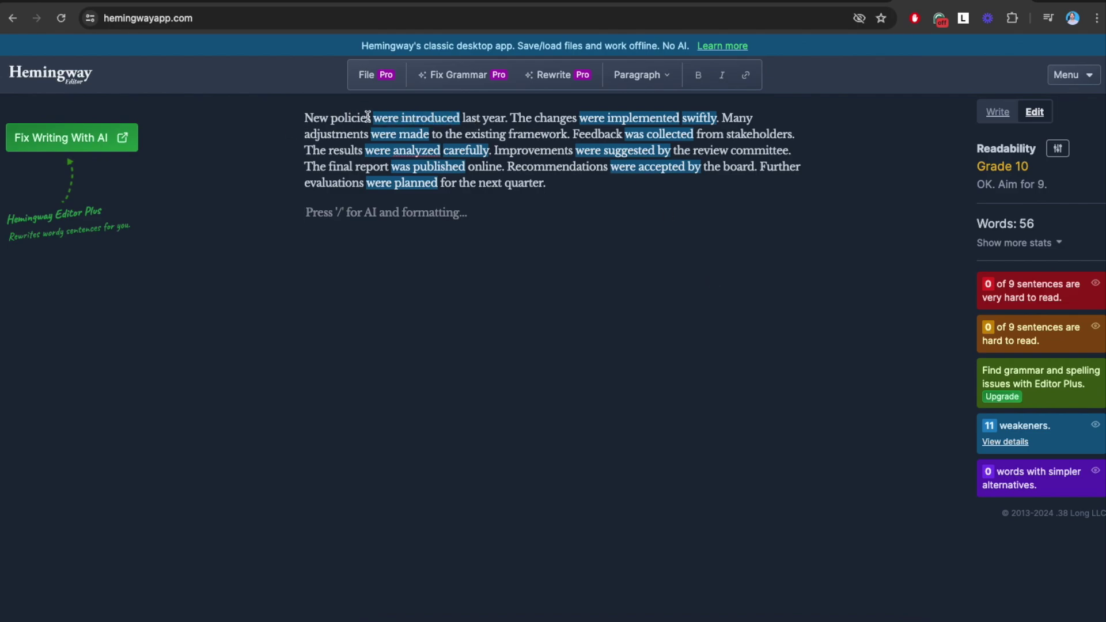
left_click(507, 118)
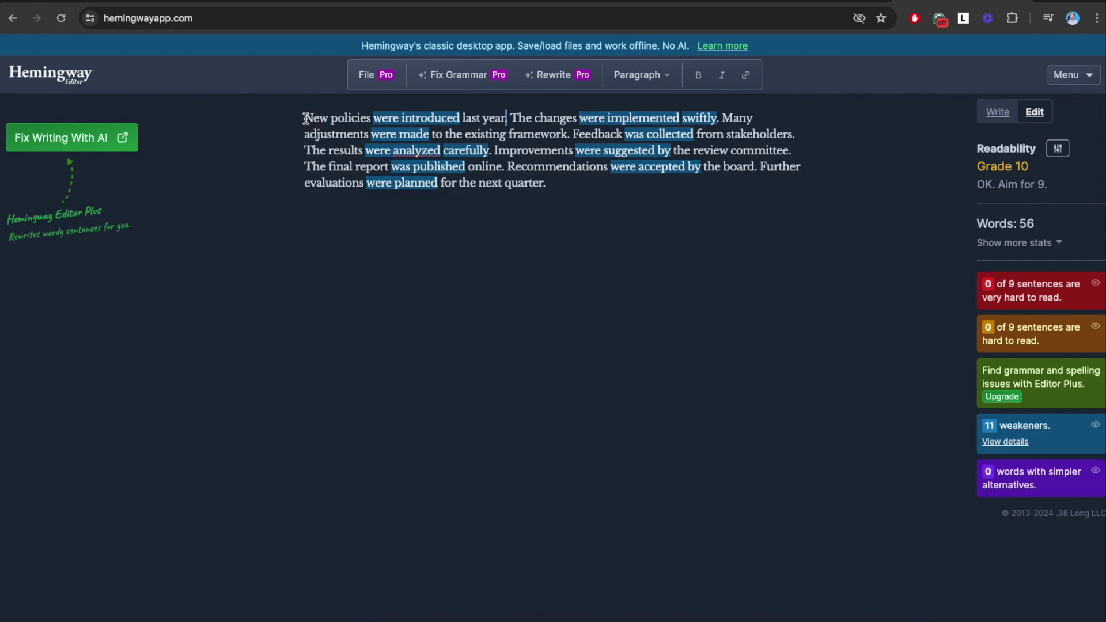
left_click_drag(305, 118, 506, 120)
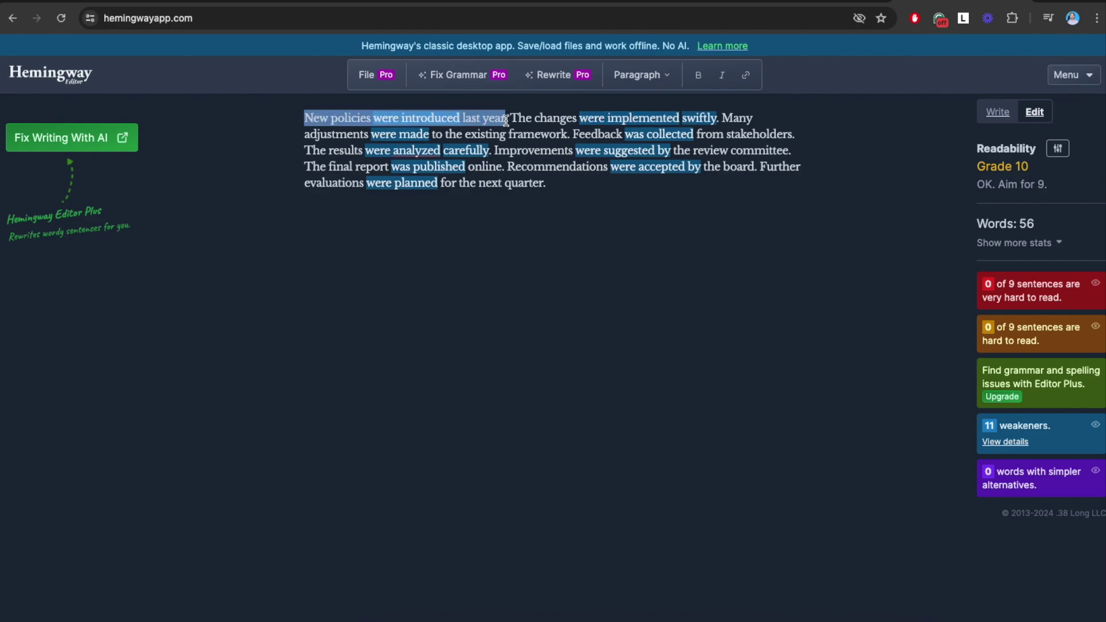
left_click(505, 120)
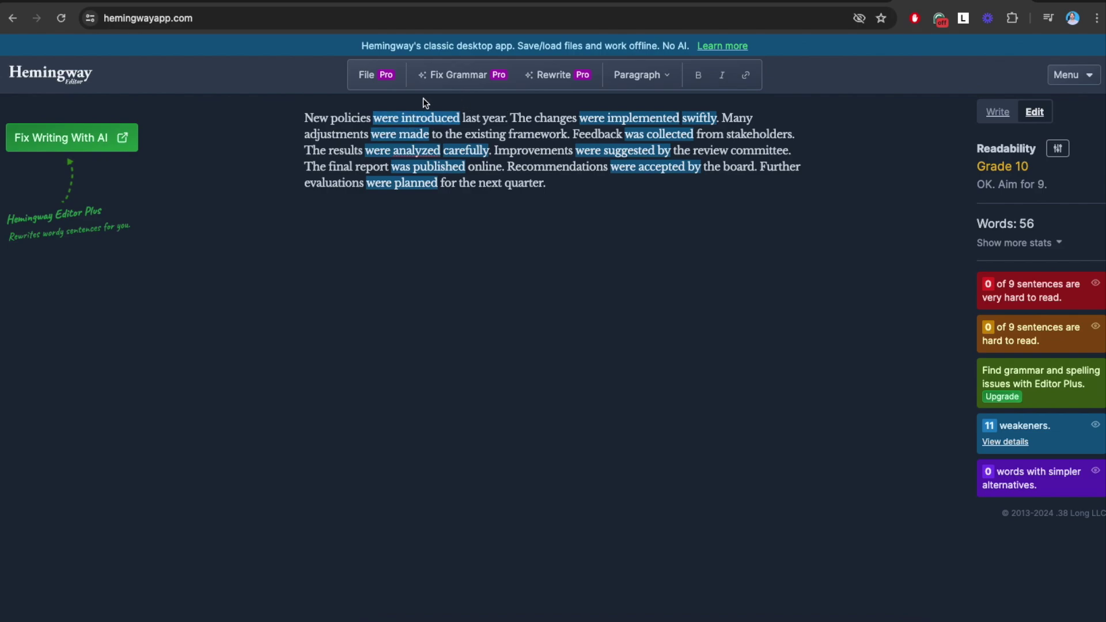
- Open the passive voice tip for 'were introduced' and highlight its advice to use active voice
left_click(423, 119)
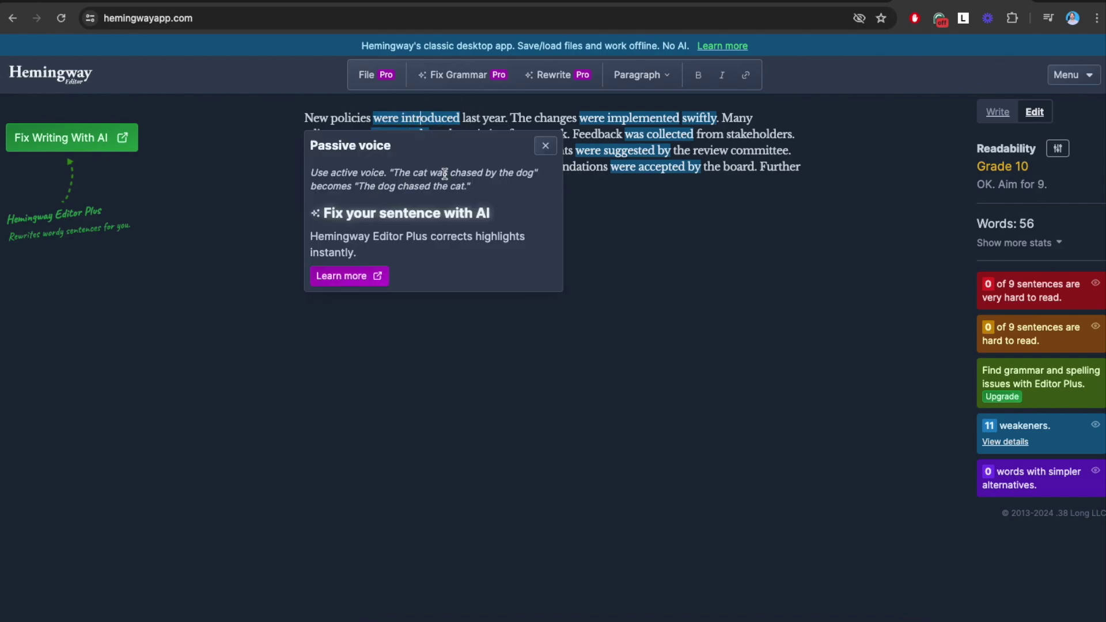
left_click(652, 194)
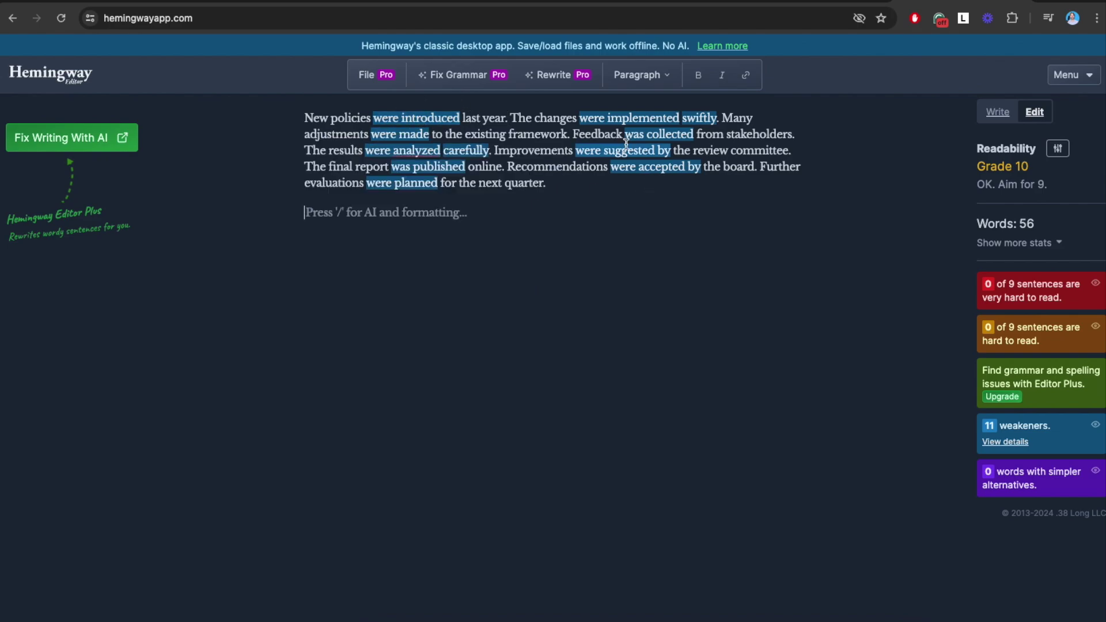
left_click(438, 119)
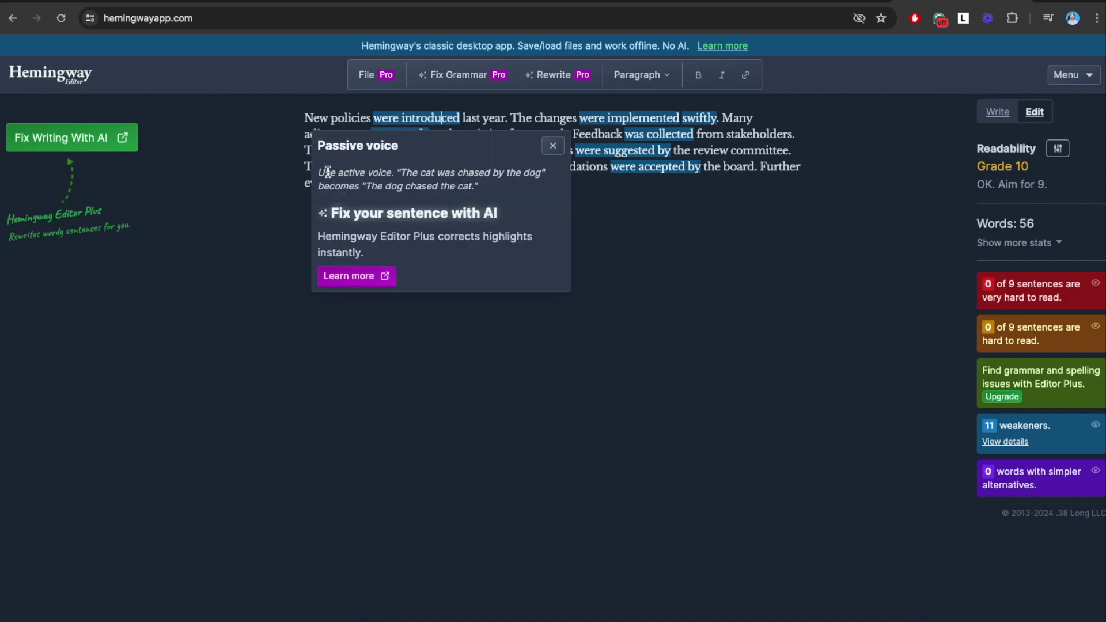
left_click_drag(318, 171, 399, 173)
left_click(498, 185)
left_click(396, 174)
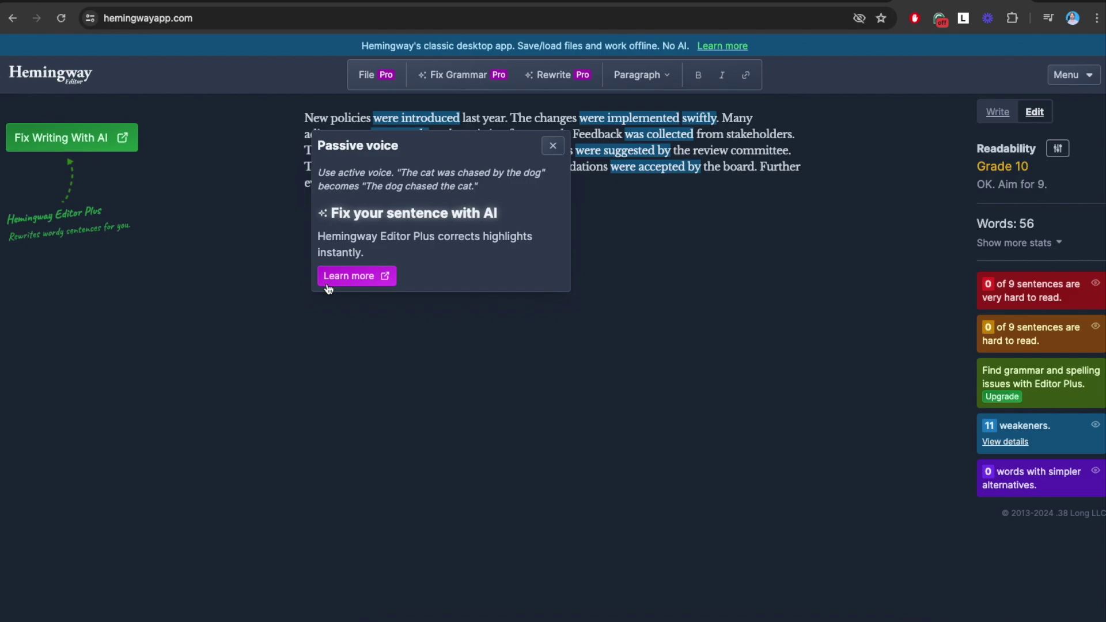
- Close the passive voice tip and select, then deselect, the whole paragraph
triple_click(388, 242)
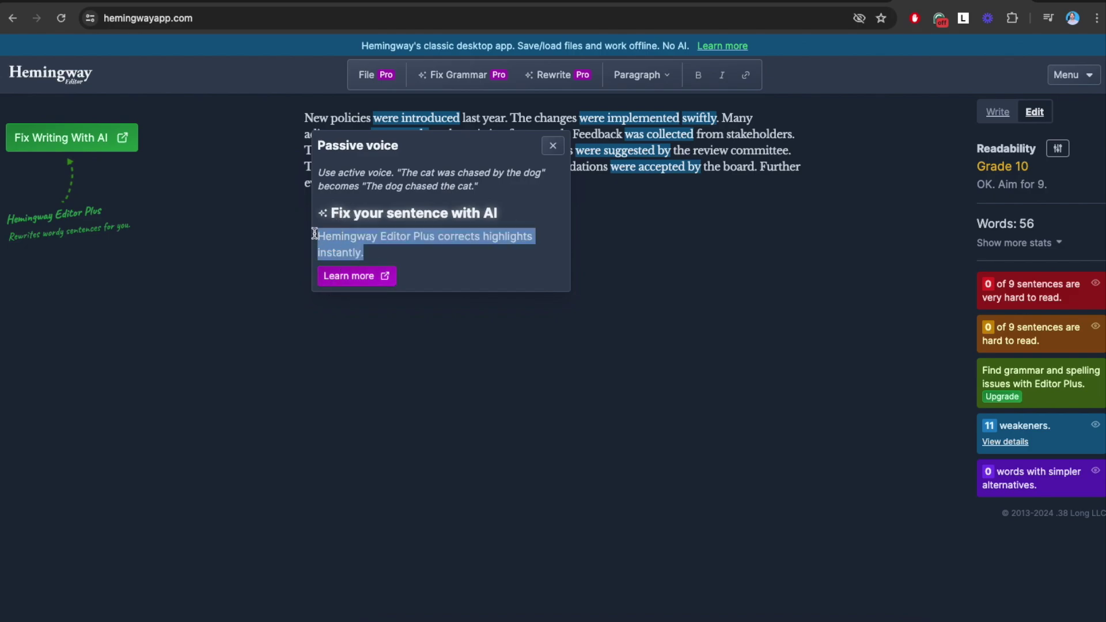
left_click(651, 219)
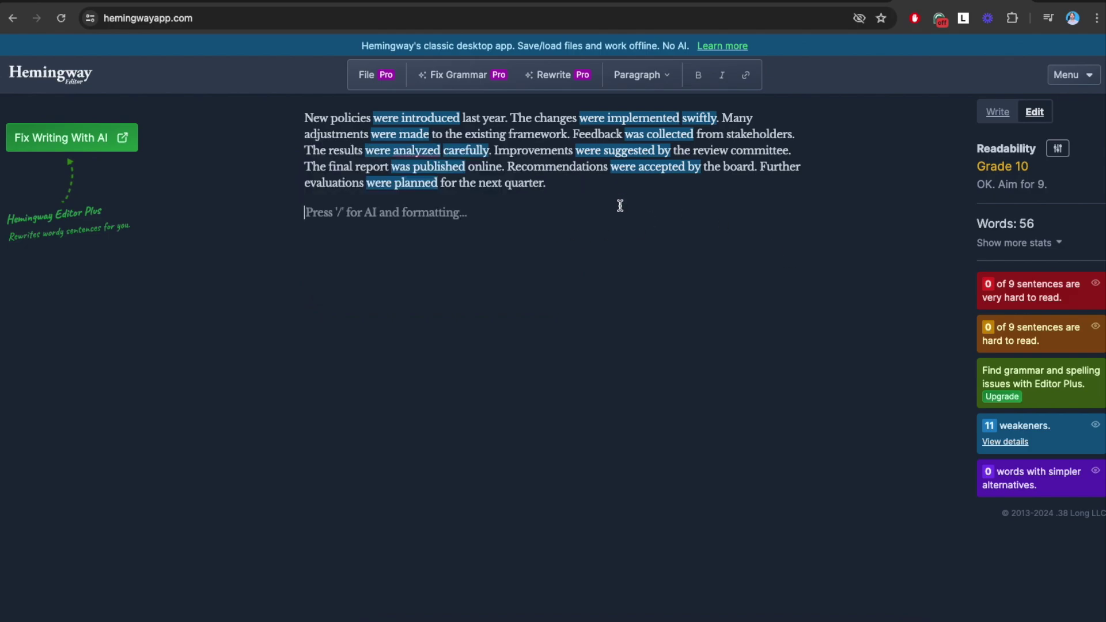
left_click_drag(578, 188, 299, 121)
left_click(564, 171)
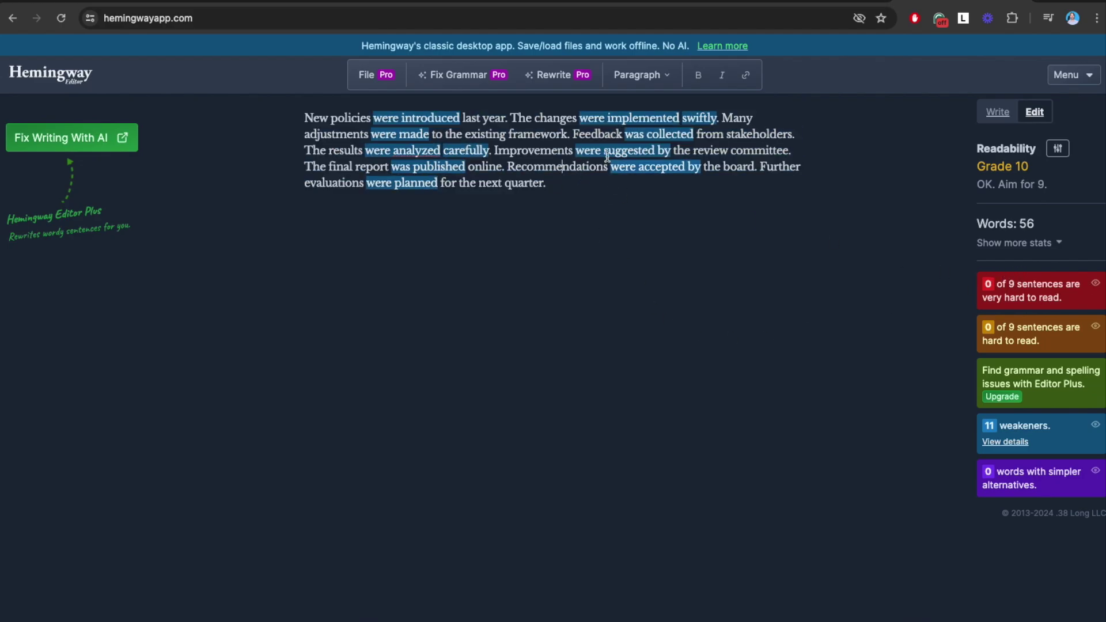
- Replace the period after 'last year' with a comma and lowercase 'the changes'
left_click(515, 121)
key("BackSpace")
key("BackSpace")
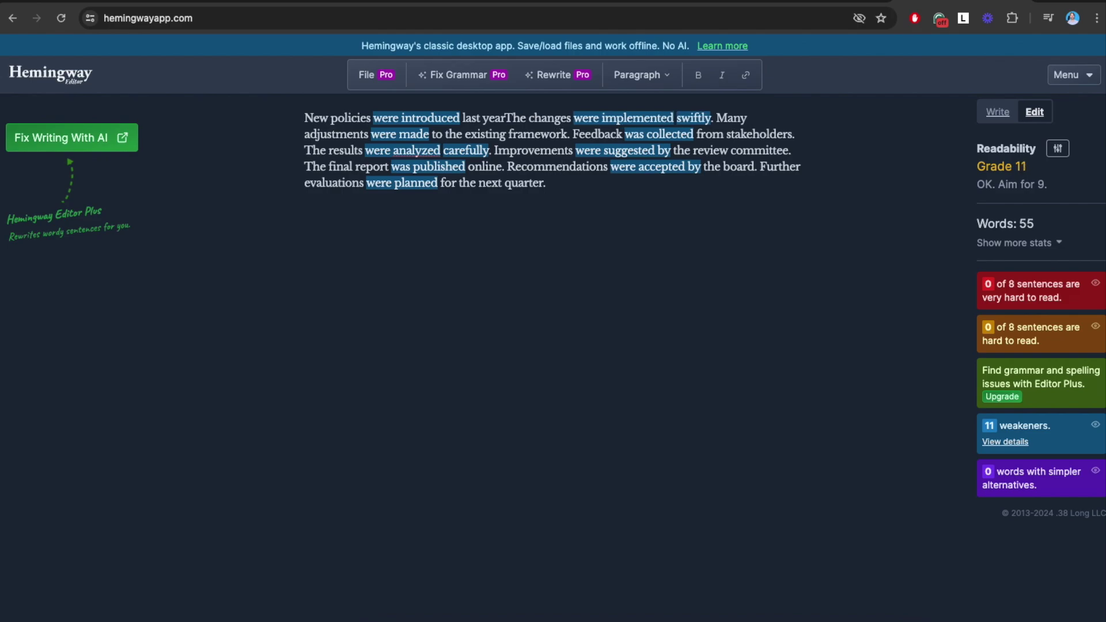
type(",")
key("Delete")
type("t")
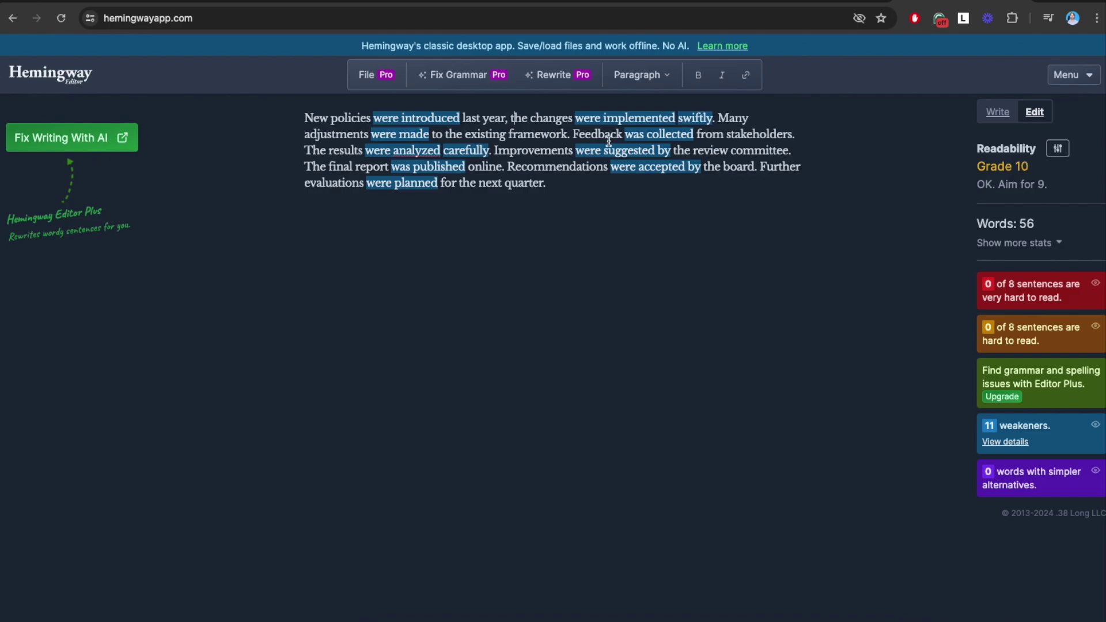
- Replace the periods before 'Feedback' and after 'swiftly' with commas, lowercasing 'feedback' and 'many'
left_click(572, 136)
key("BackSpace")
key("BackSpace")
type(",")
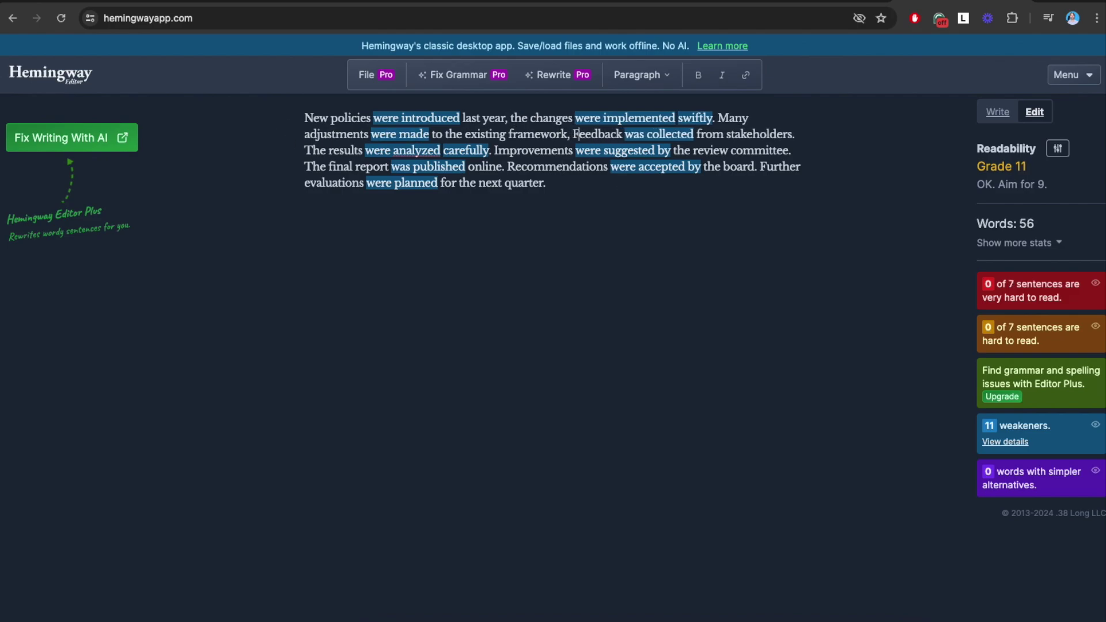
key("Delete")
type("f")
left_click(655, 183)
left_click(715, 118)
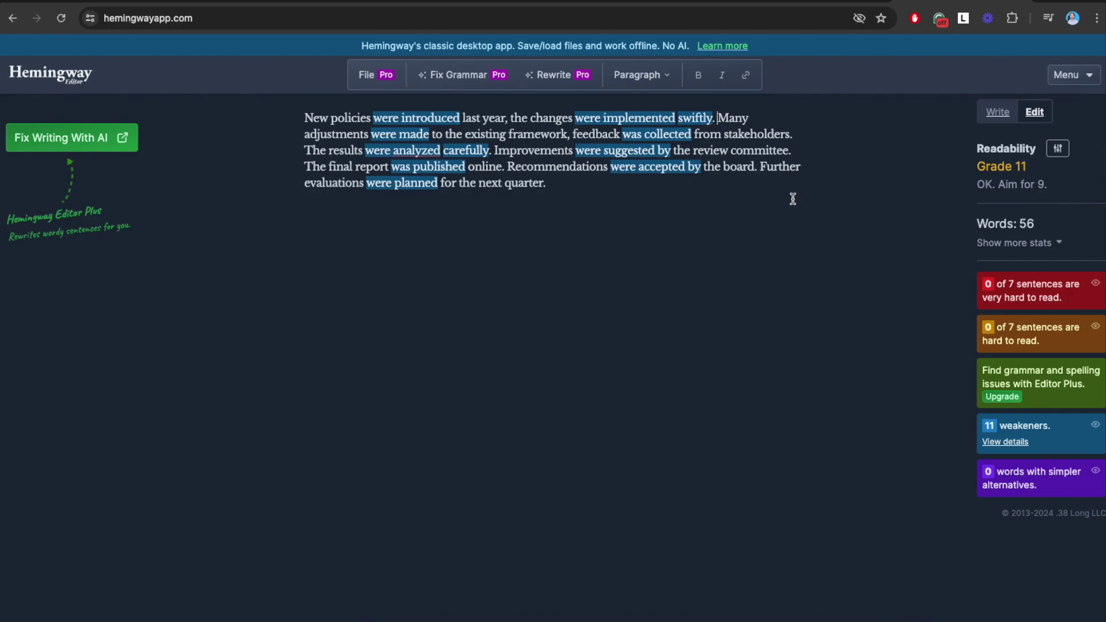
key("BackSpace")
type(",")
key("Delete")
type("m")
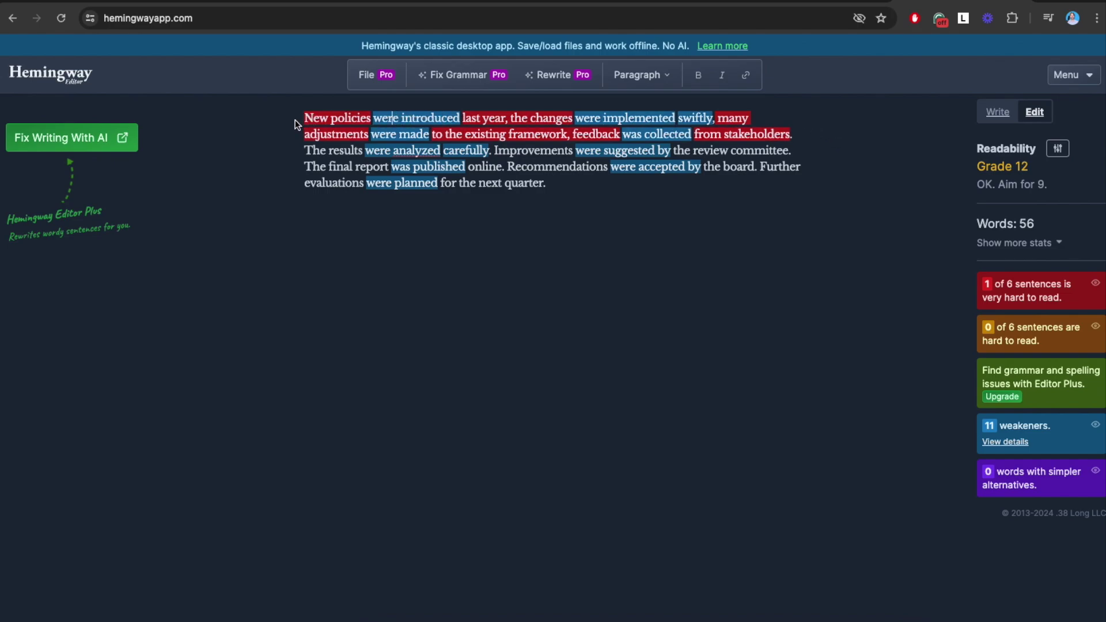
left_click_drag(304, 118, 802, 134)
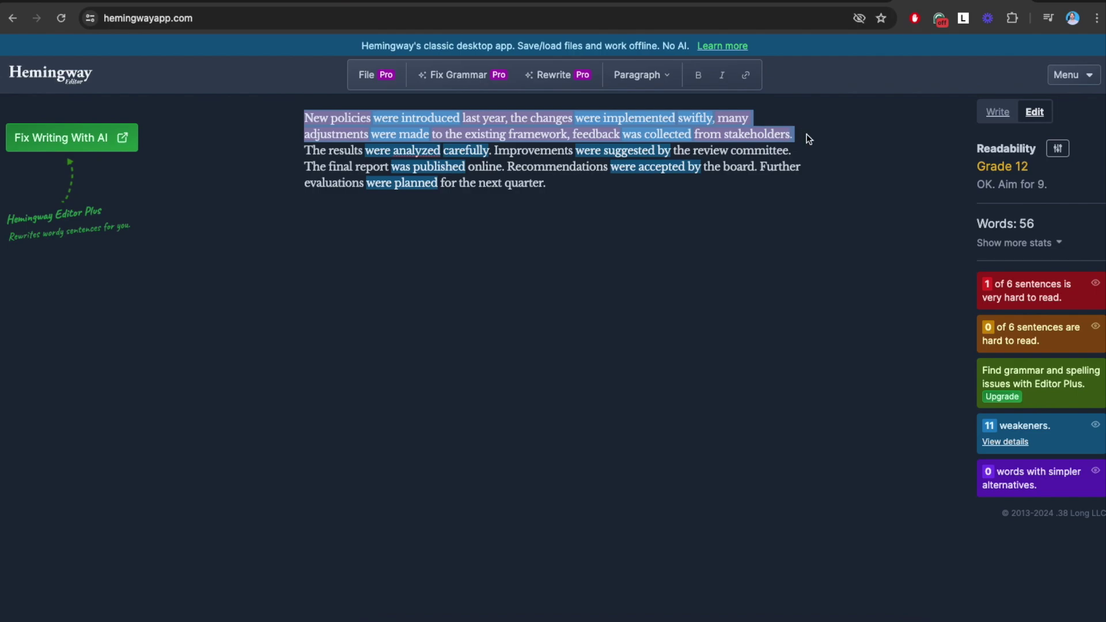
left_click(802, 151)
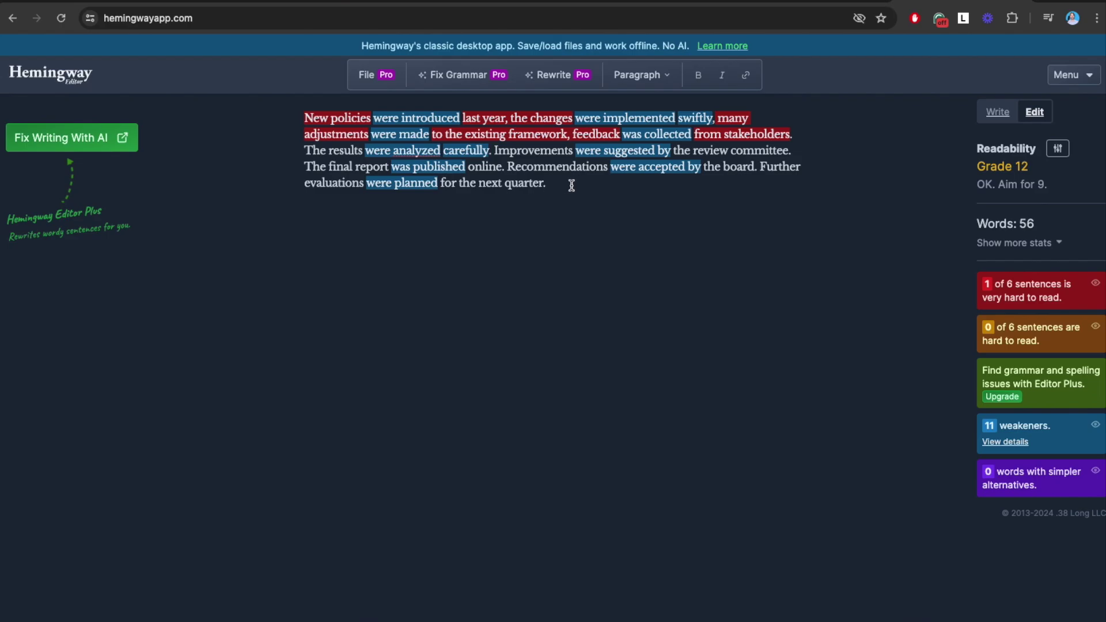
left_click_drag(570, 188, 278, 120)
left_click(301, 123)
left_click_drag(804, 133, 383, 118)
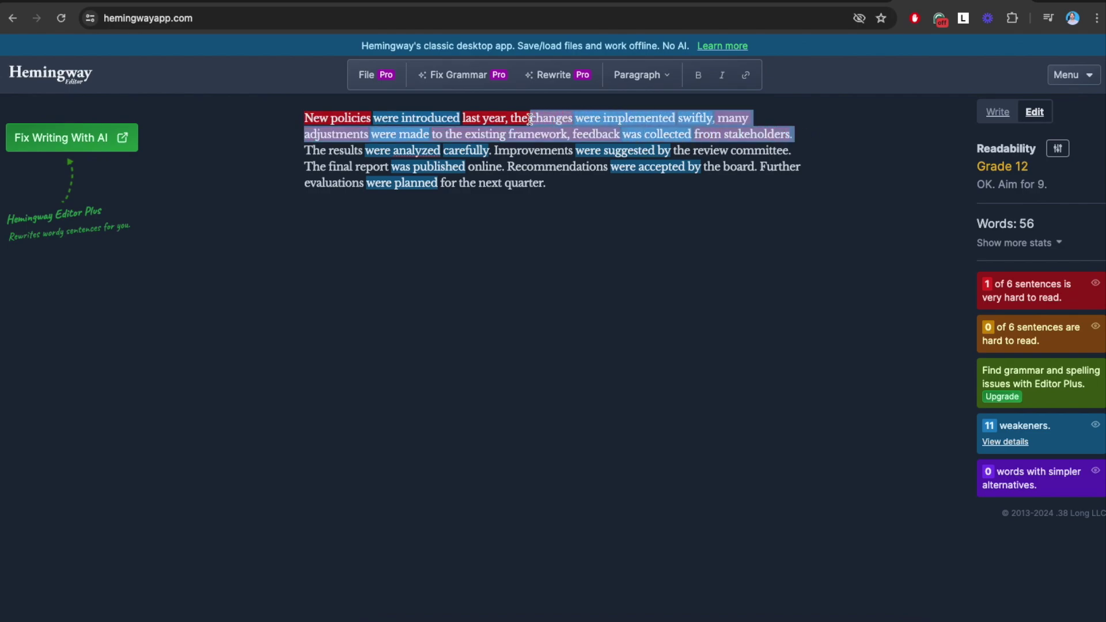
- Restore the period after 'last year' and capitalise 'The', splitting off the first sentence
left_click(416, 118)
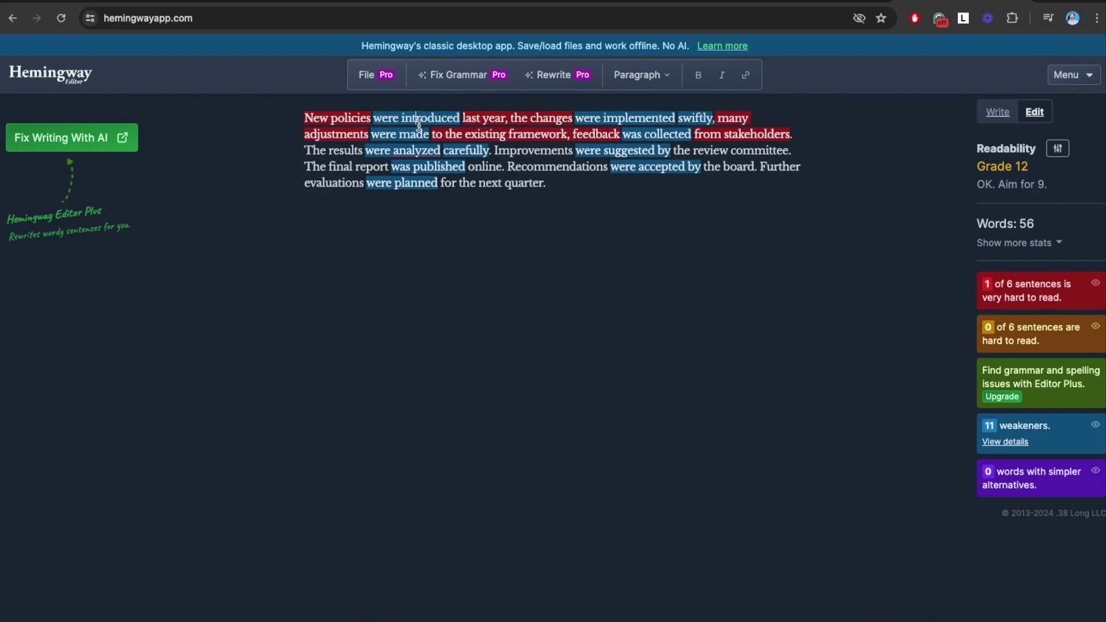
left_click(509, 123)
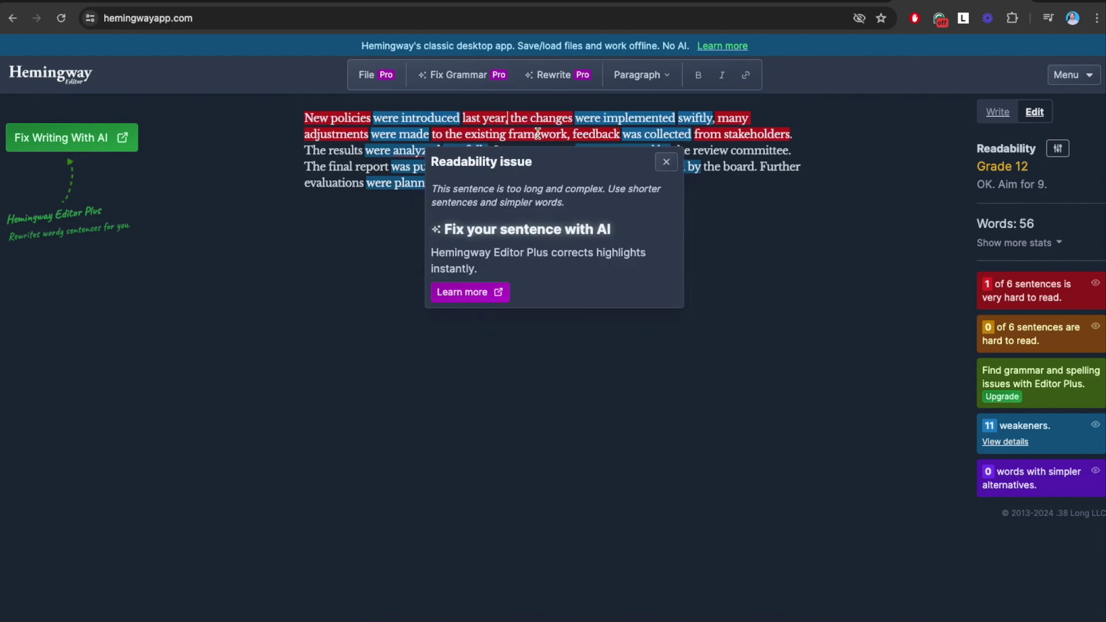
key("BackSpace")
type(".")
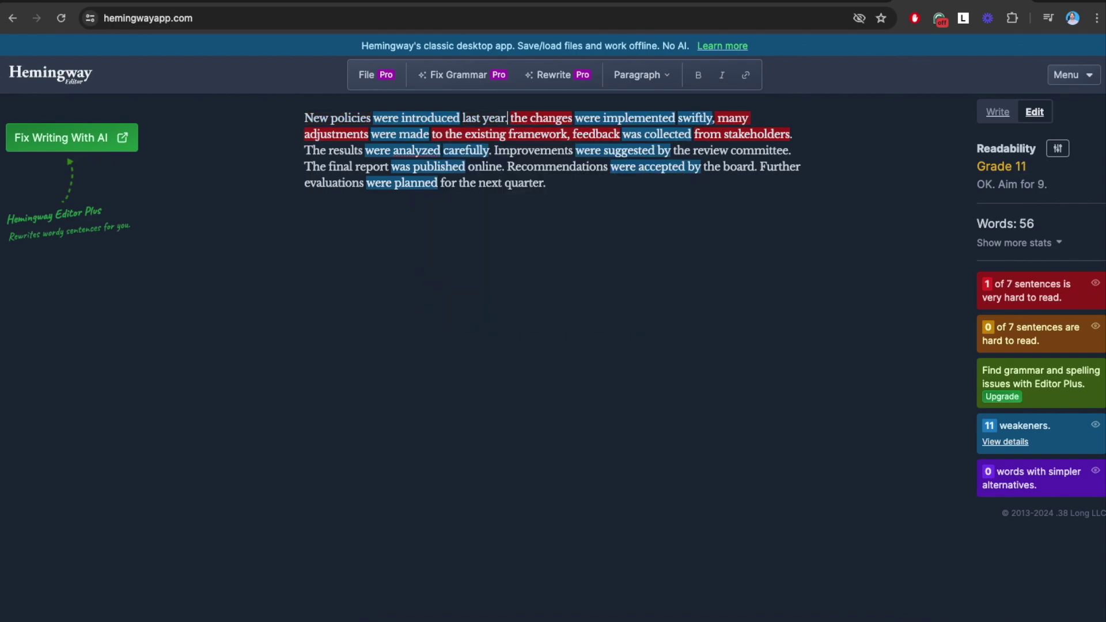
left_click(516, 122)
key("BackSpace")
type("T")
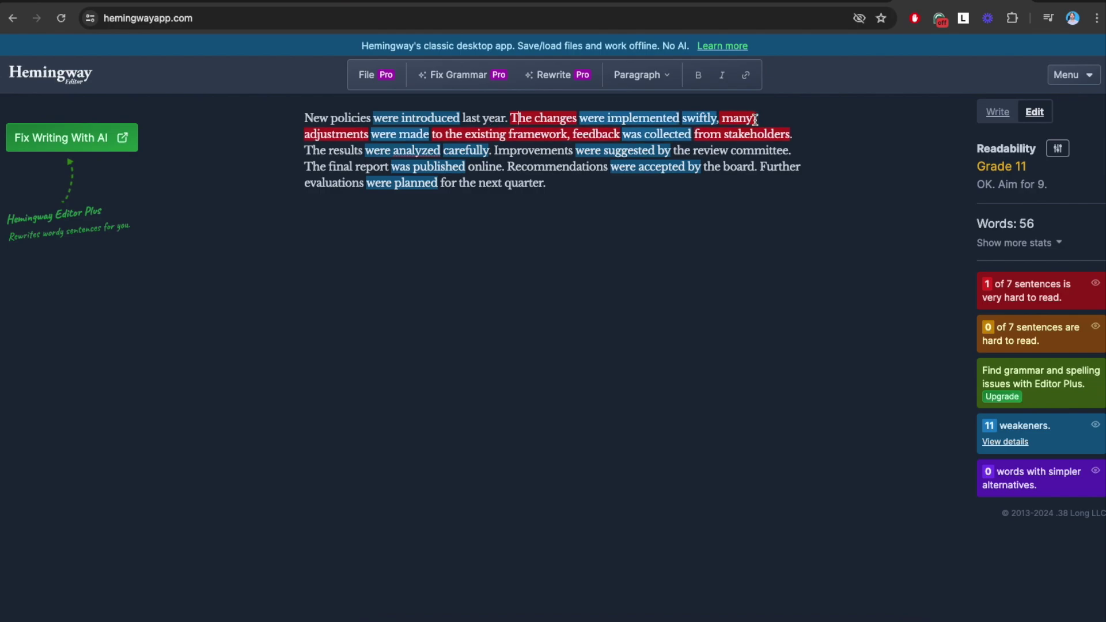
left_click(801, 132)
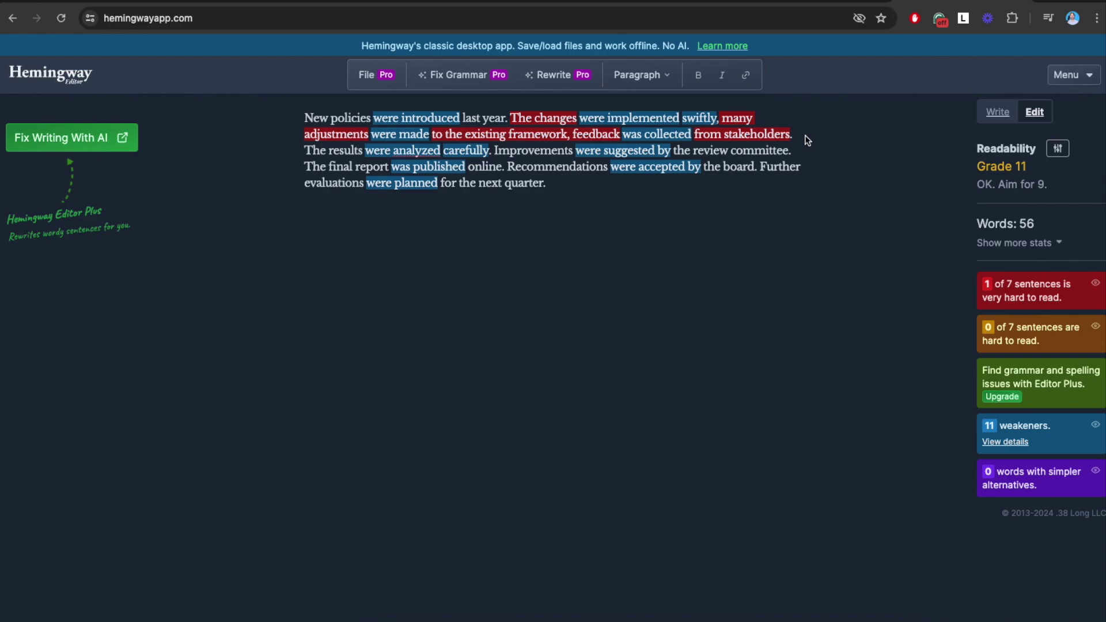
left_click(798, 137)
key("Return")
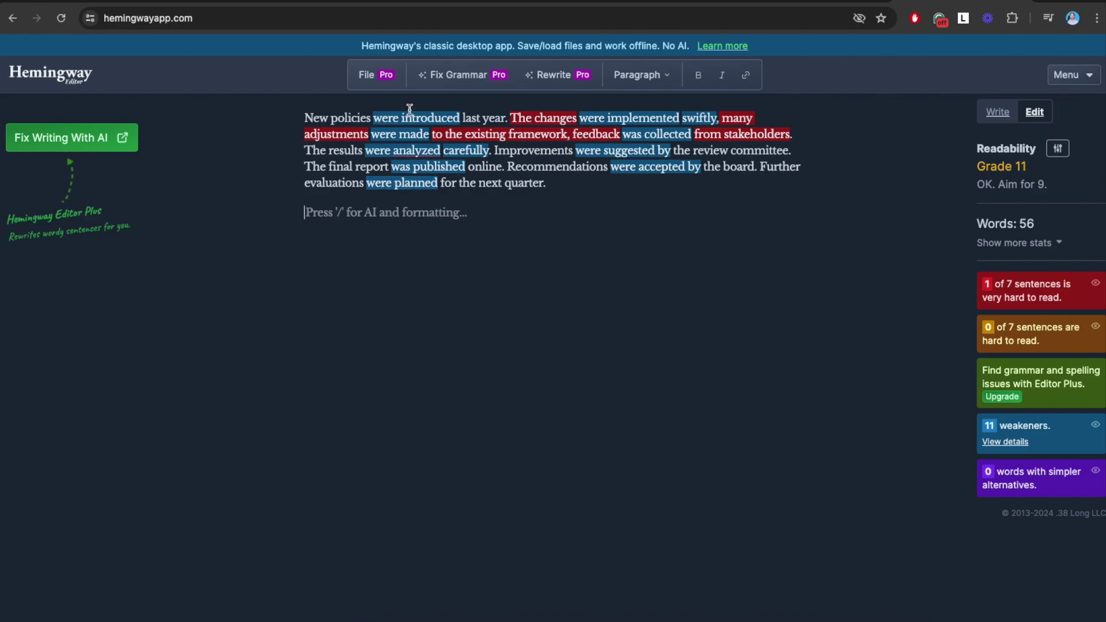
left_click(593, 173)
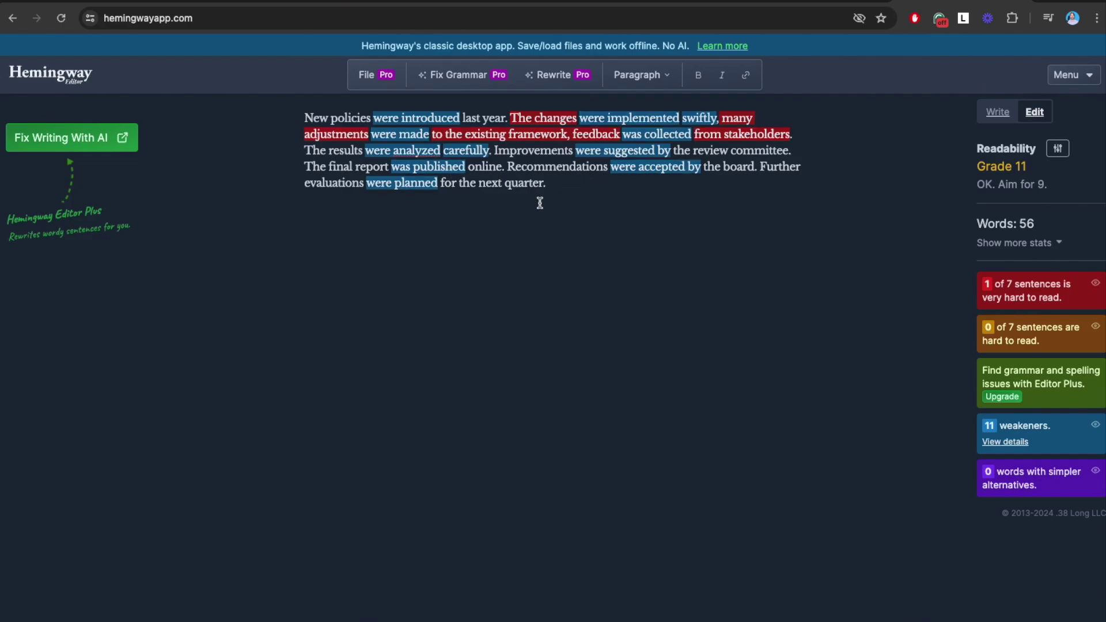
left_click_drag(545, 190, 302, 126)
left_click(595, 177)
left_click_drag(582, 184, 284, 129)
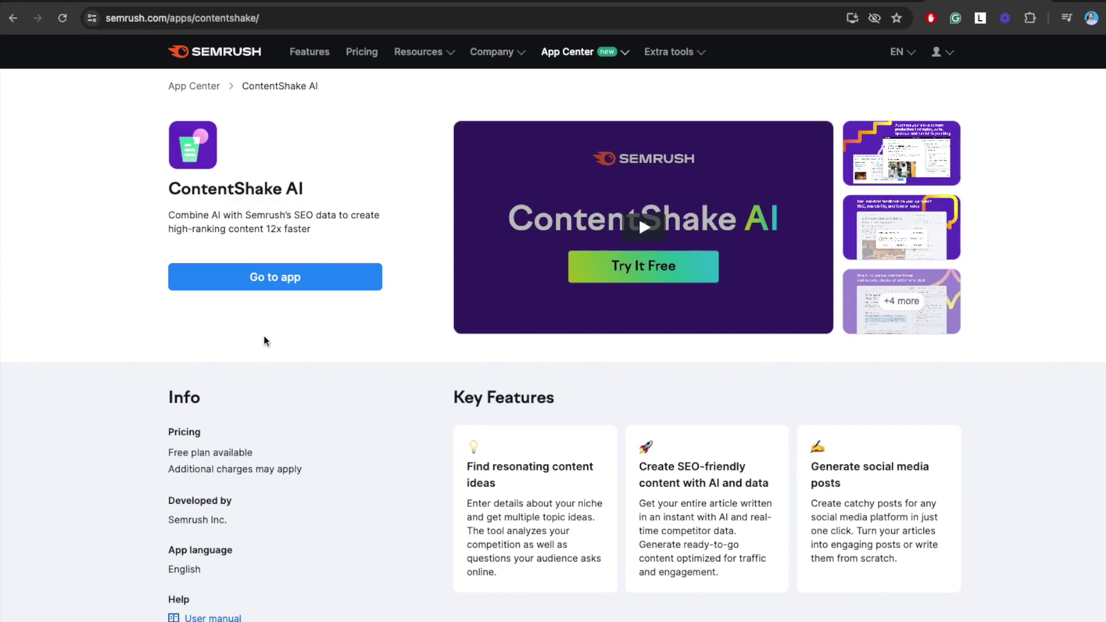
- Launch the ContentShake AI app from its Semrush App Center page
left_click(284, 289)
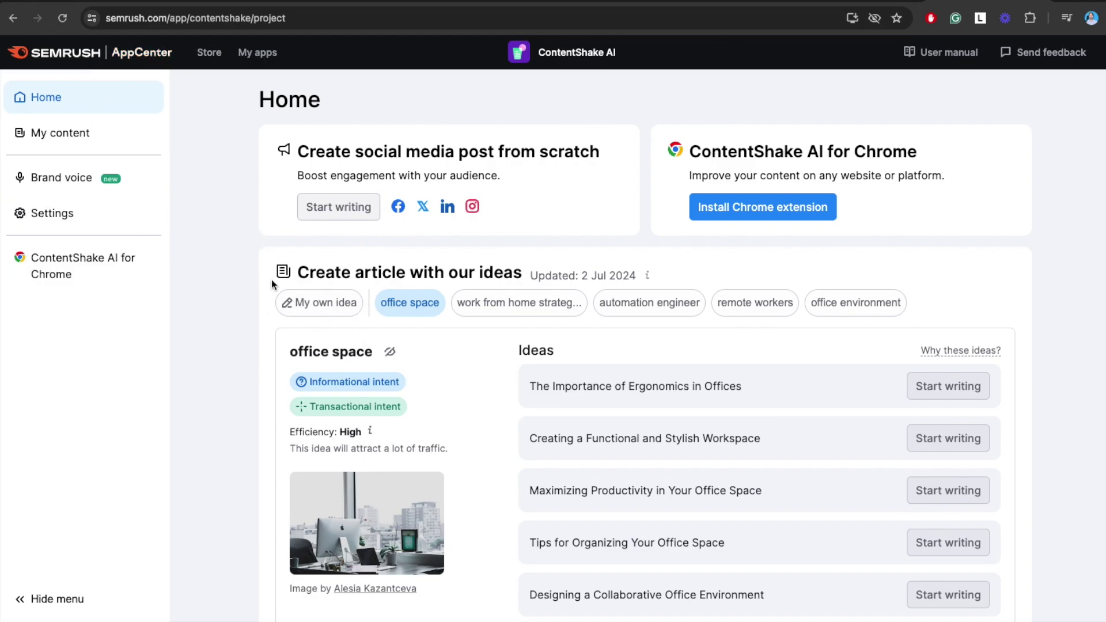
- Start an article from your own idea, choosing 'Best productivity tips at home' from the suggestions
left_click(311, 304)
left_click(541, 400)
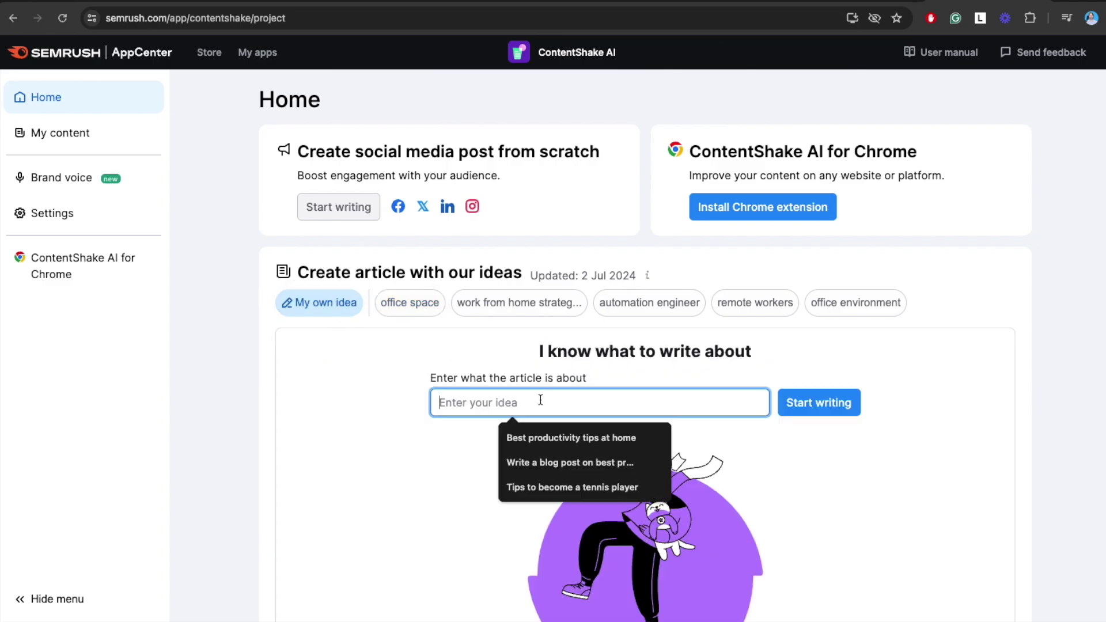
left_click(551, 437)
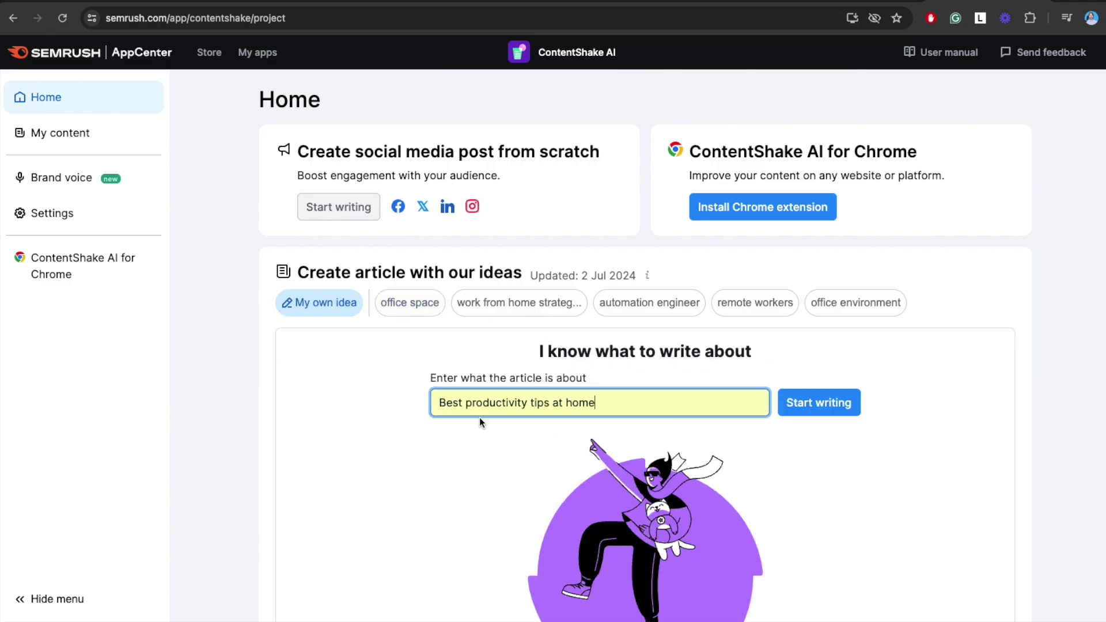
triple_click(452, 405)
left_click(601, 405)
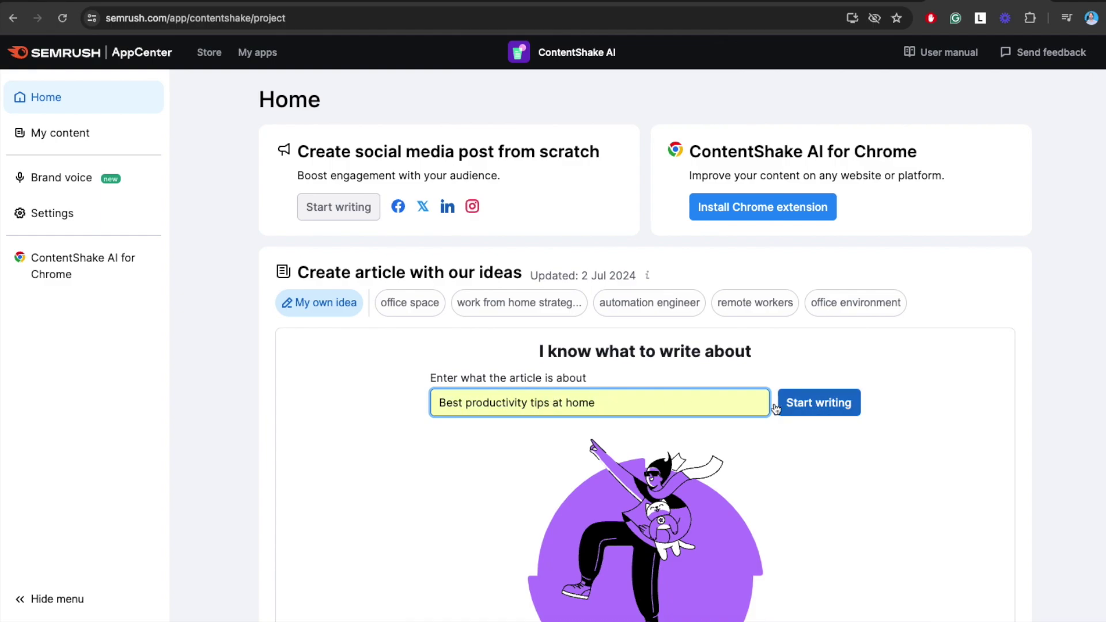
left_click(800, 415)
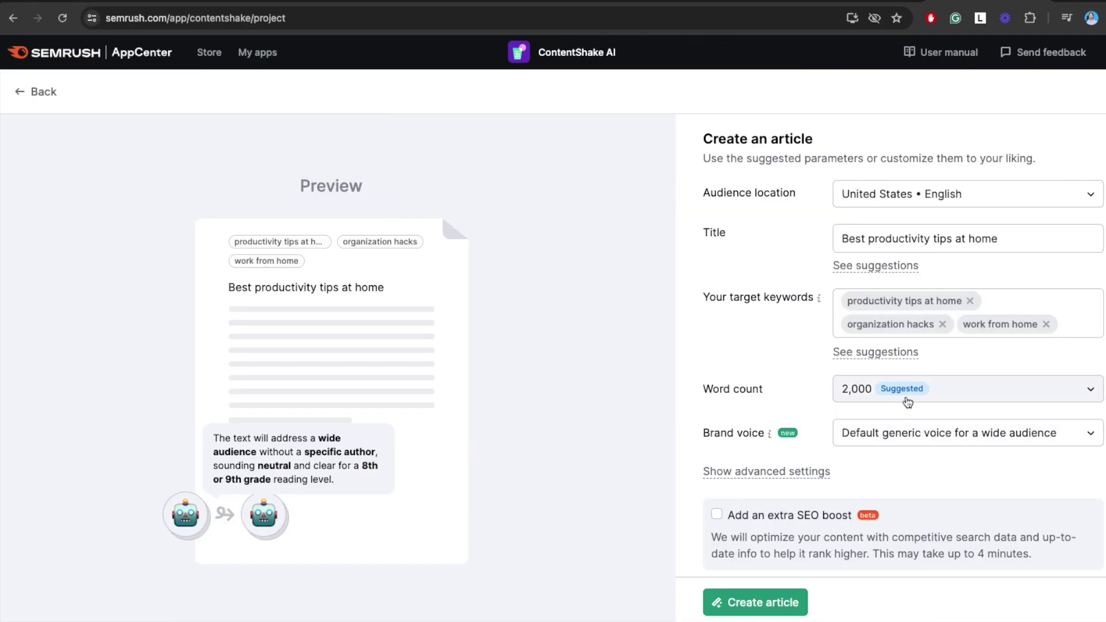
- Keep the 2,000-word count, set brand voice to The AI Expert Voice, and create the article
left_click(997, 302)
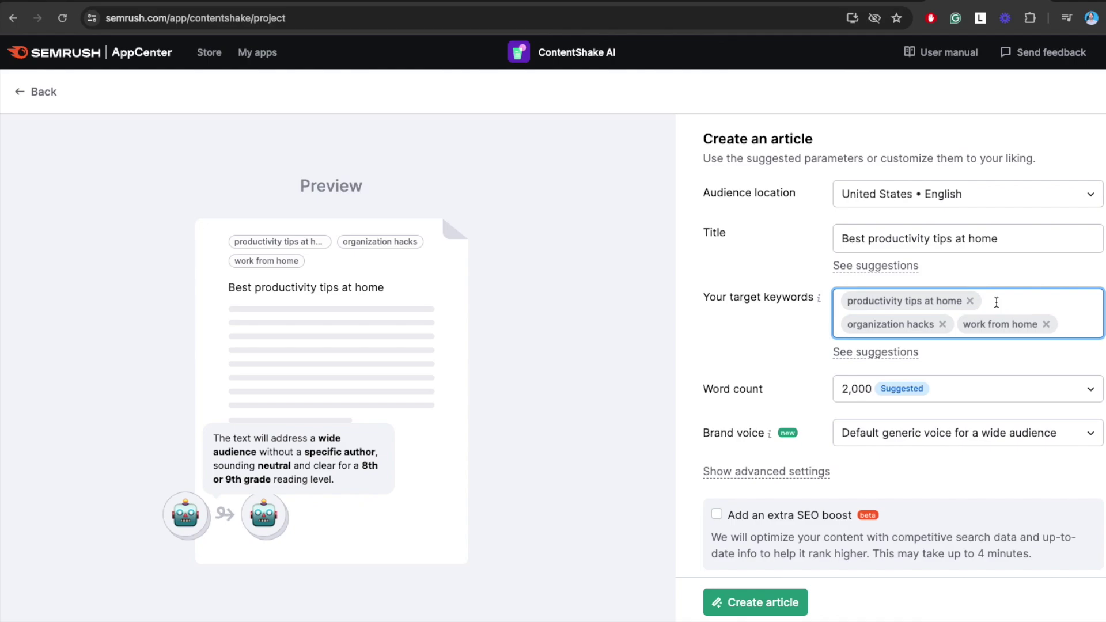
scroll(957, 345, "down", 1)
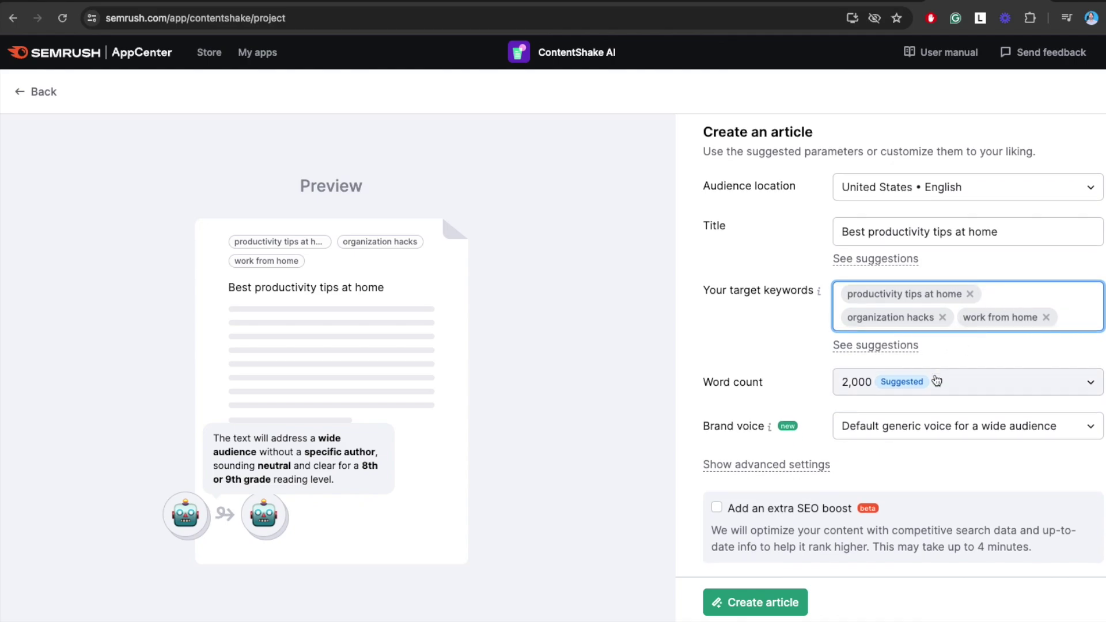
left_click(937, 382)
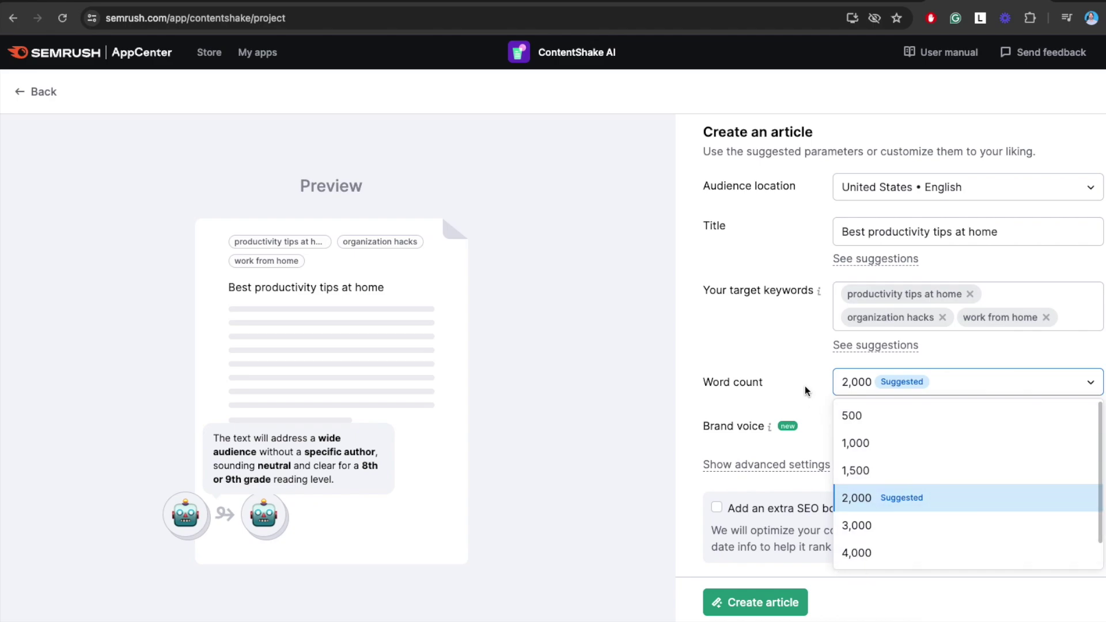
left_click(826, 414)
left_click(888, 433)
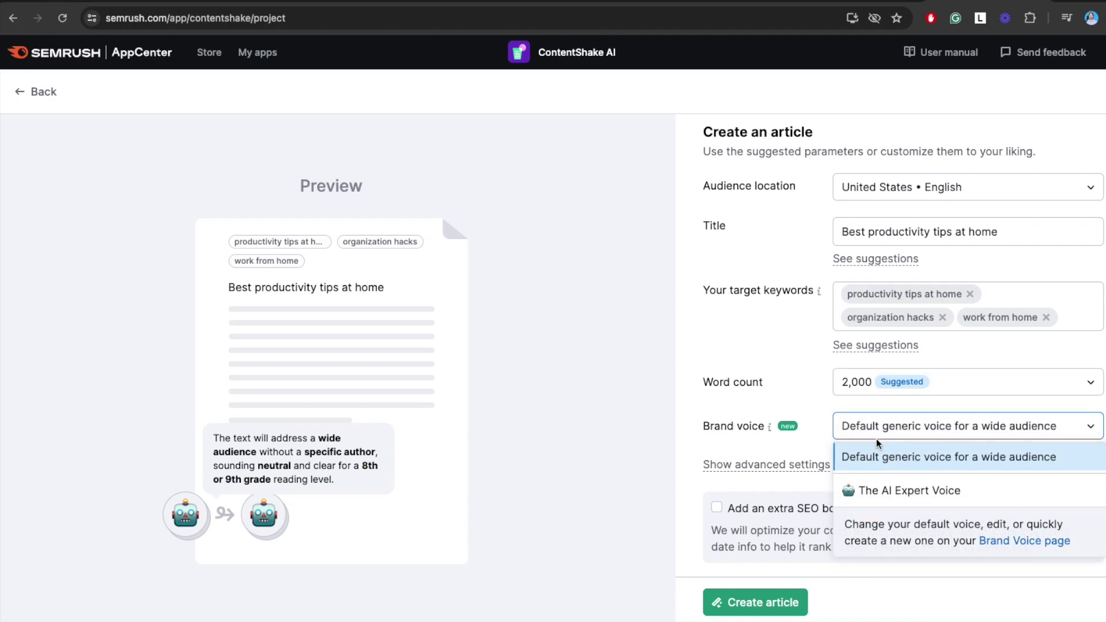
left_click(905, 491)
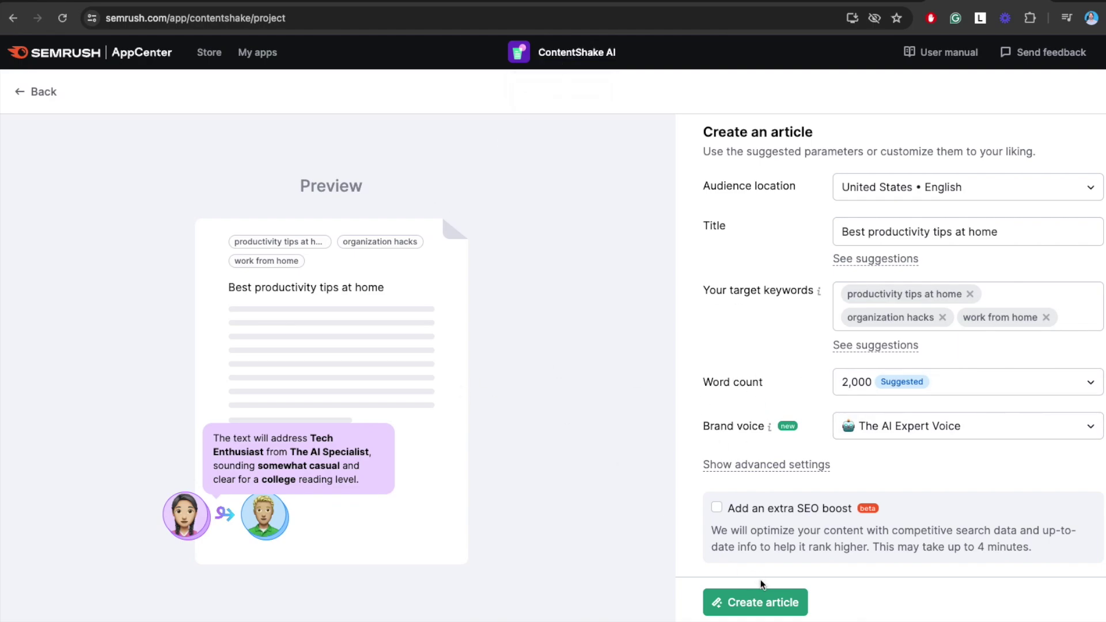
left_click(764, 606)
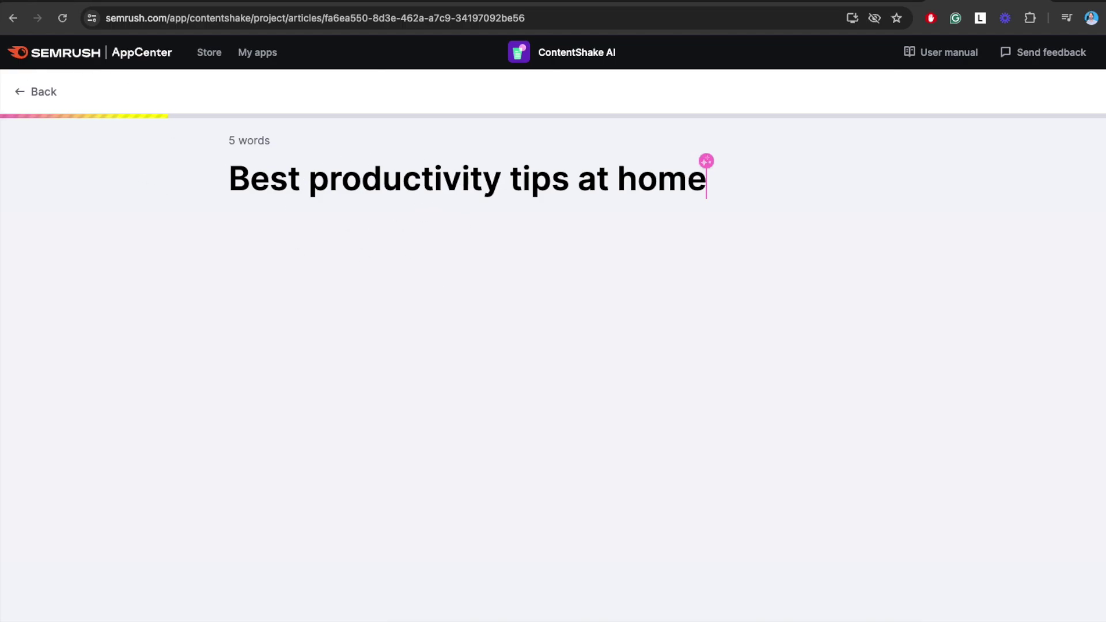
left_click(23, 92)
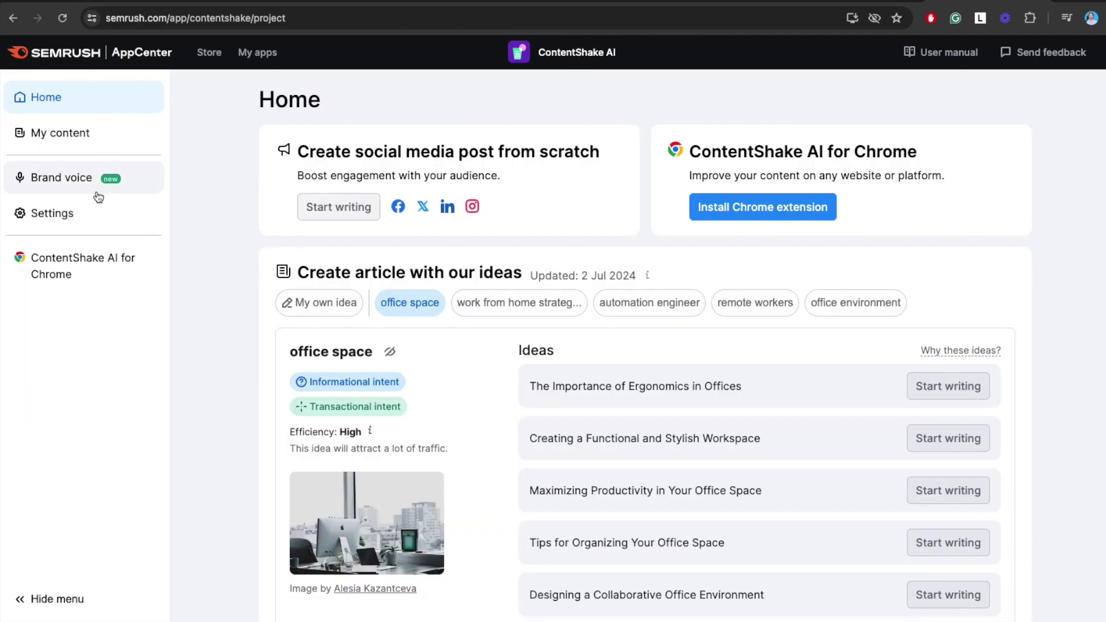
left_click(70, 145)
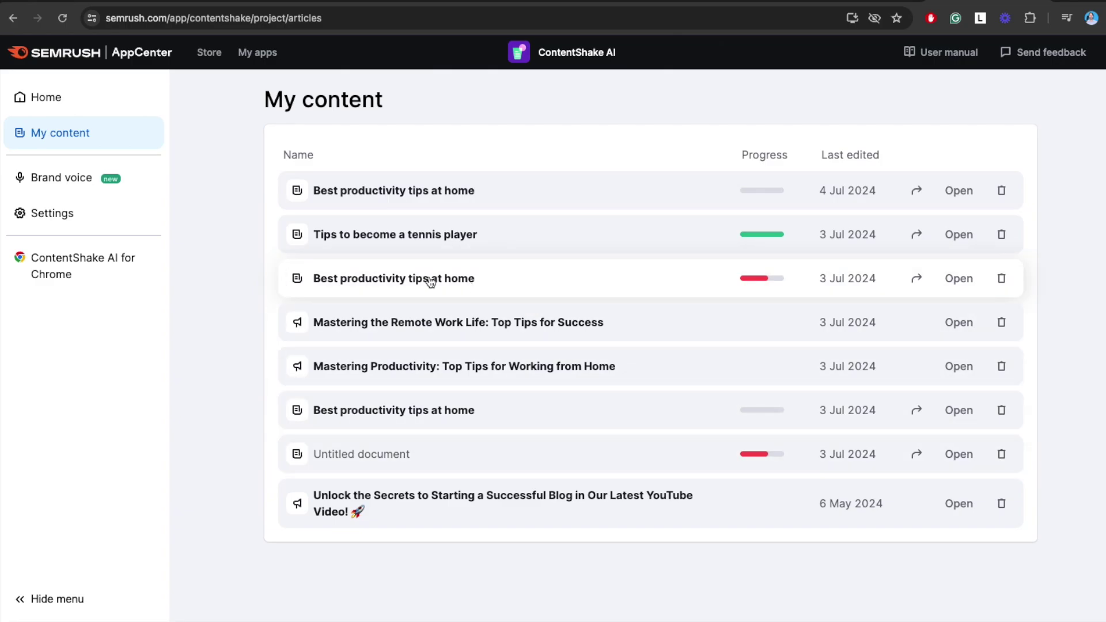
left_click(431, 282)
scroll(396, 187, "down", 3)
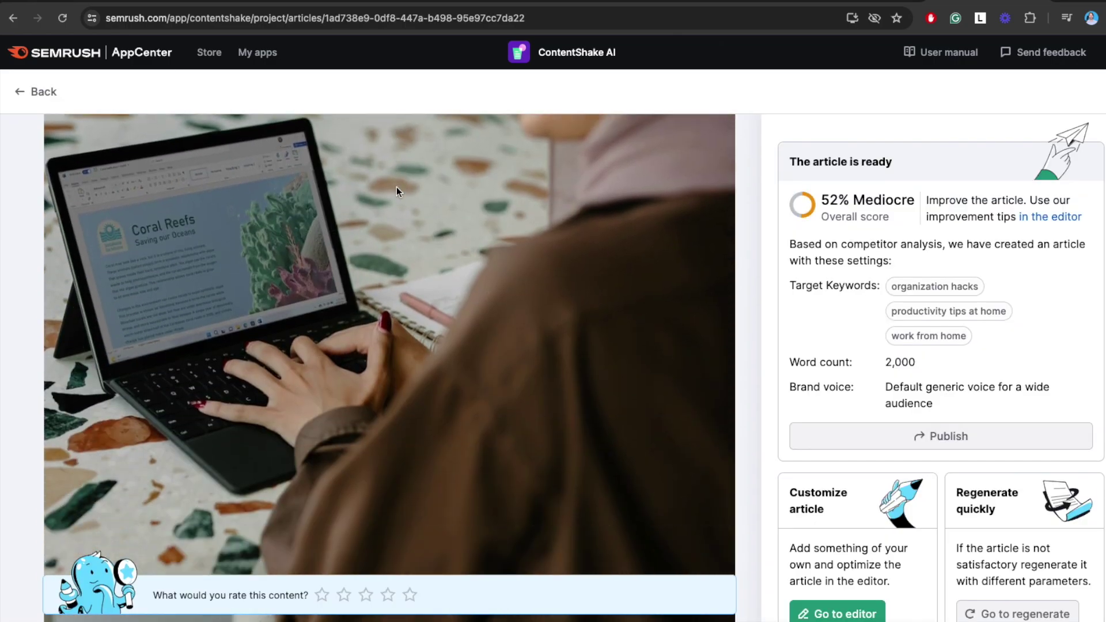
scroll(239, 226, "up", 3)
scroll(402, 164, "down", 2)
scroll(91, 173, "up", 2)
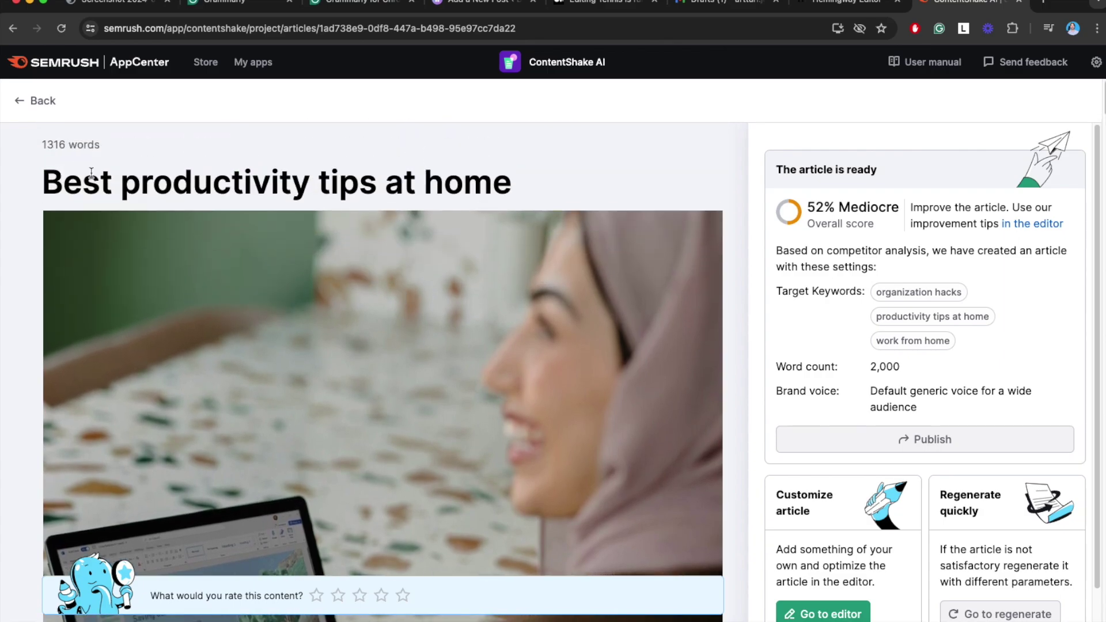
left_click_drag(101, 145, 40, 153)
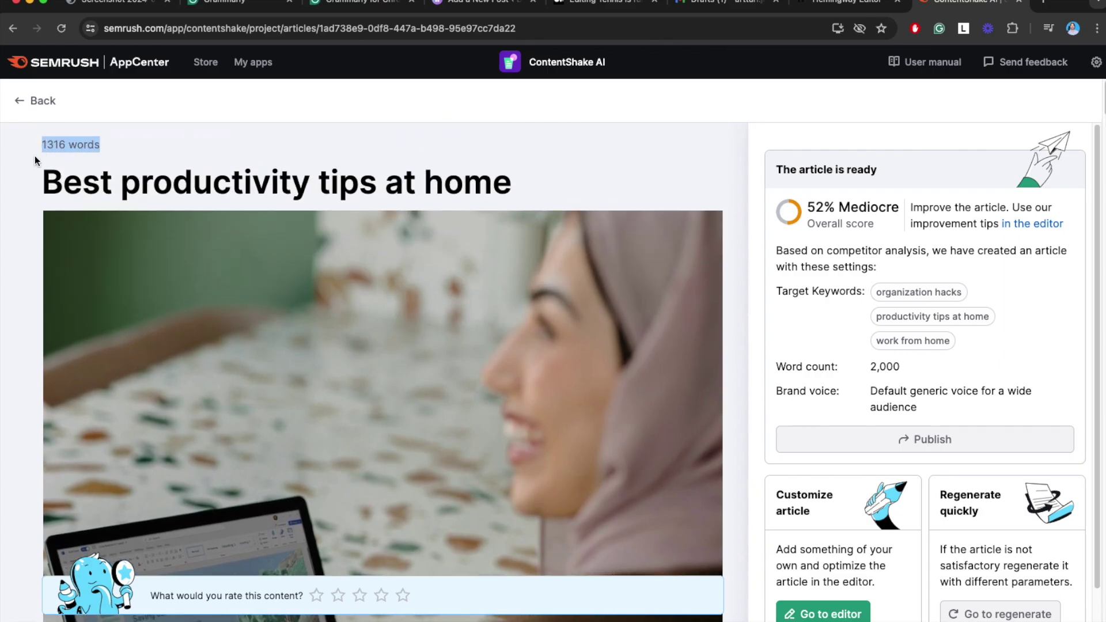
left_click(35, 155)
scroll(64, 191, "down", 5)
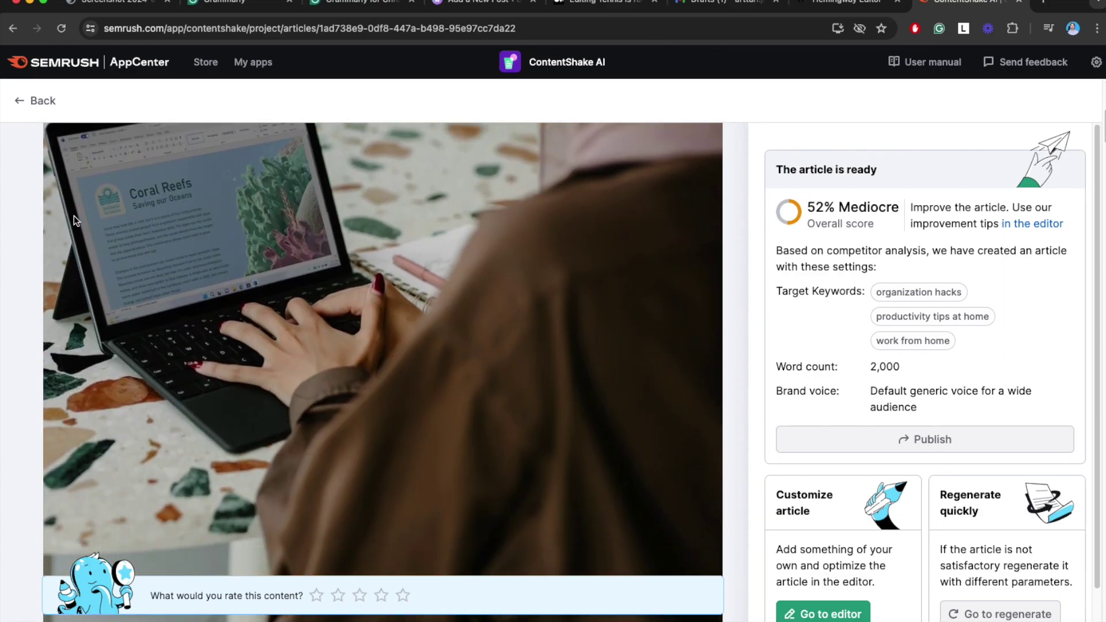
scroll(74, 219, "down", 10)
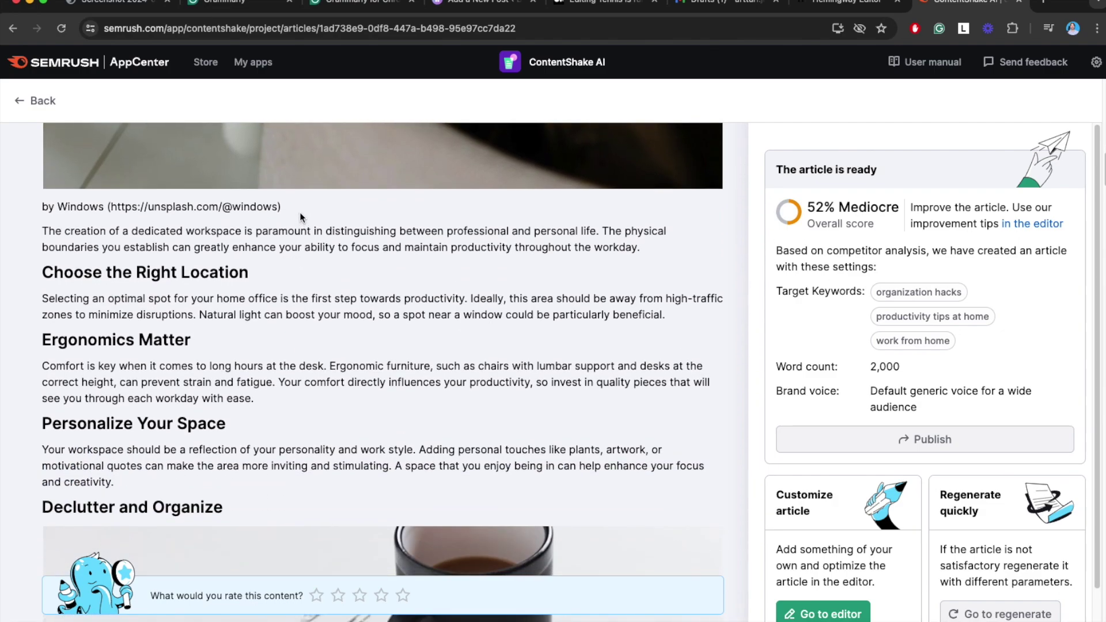
left_click_drag(288, 209, 39, 205)
left_click(32, 244)
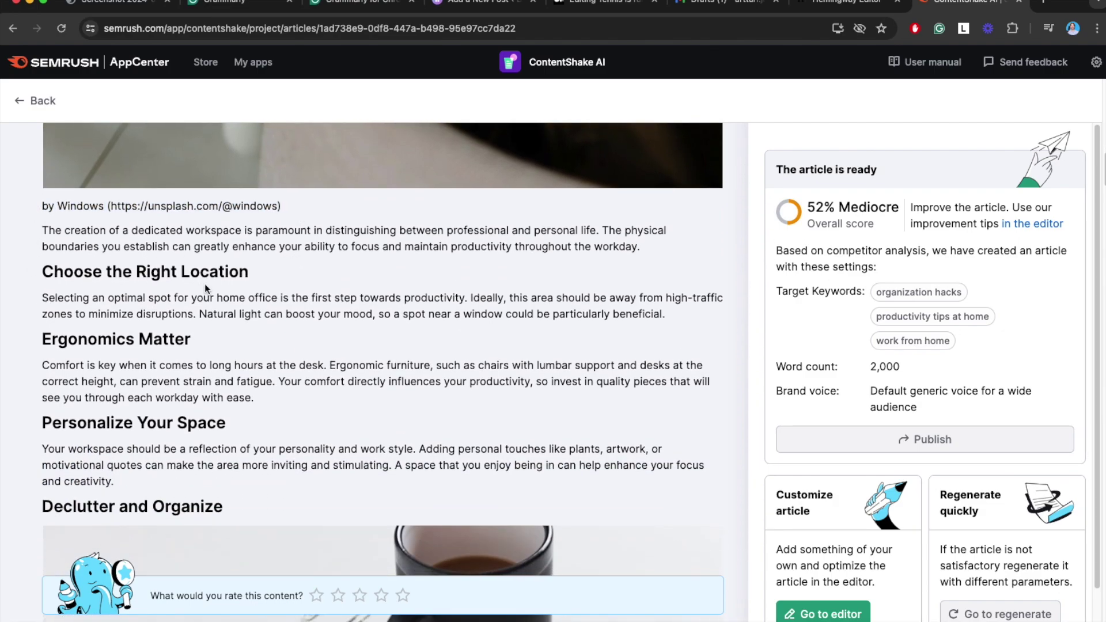
scroll(285, 295, "down", 6)
scroll(306, 319, "down", 20)
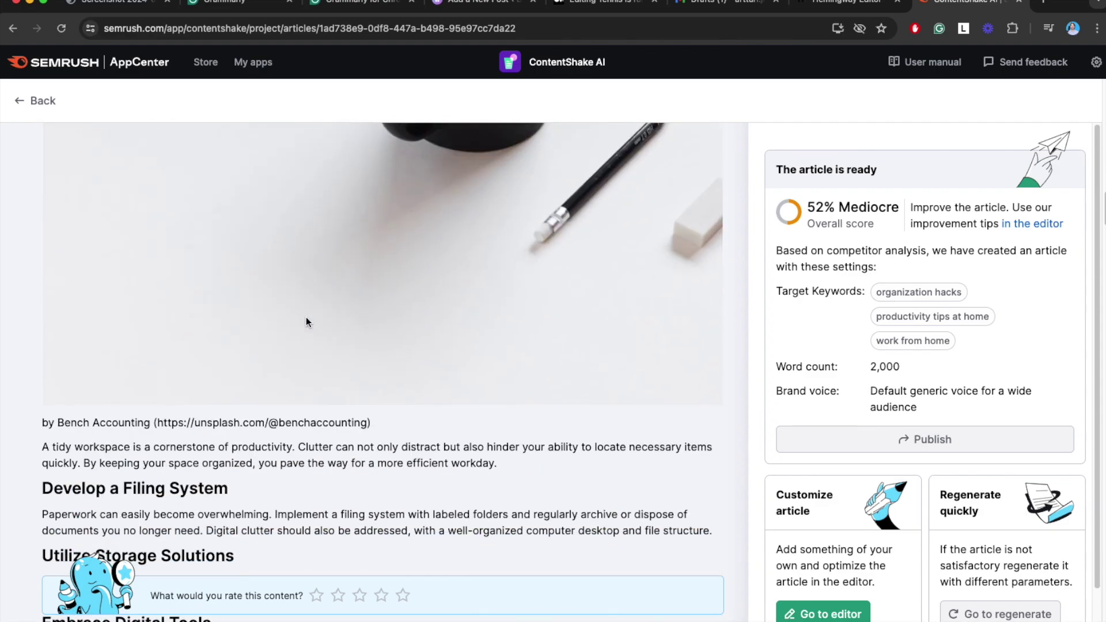
scroll(259, 299, "down", 10)
scroll(260, 300, "down", 20)
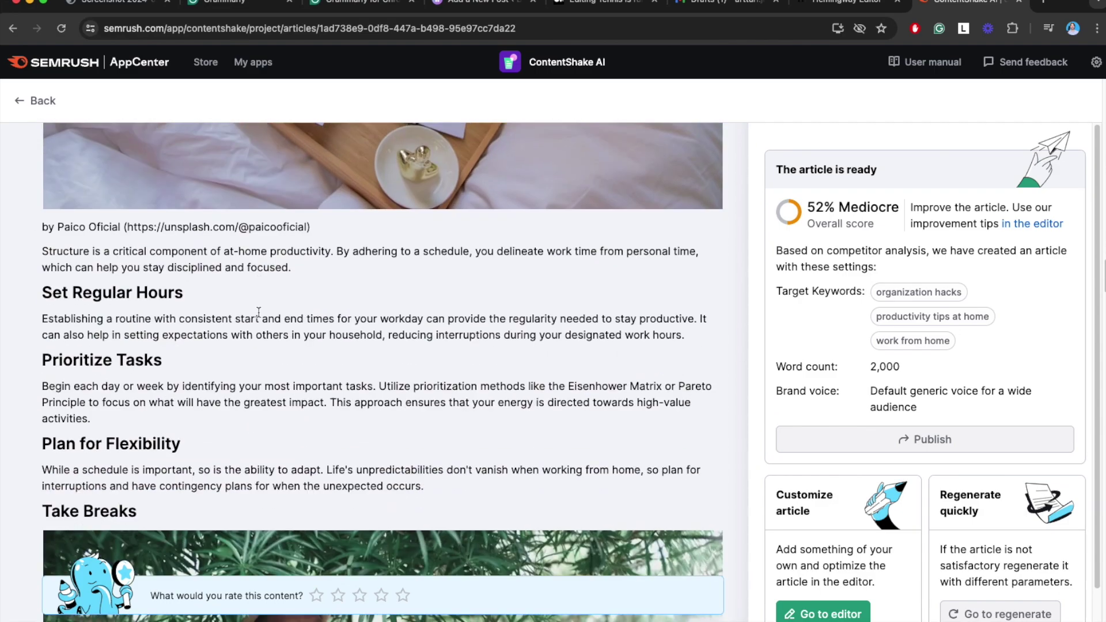
scroll(319, 328, "down", 20)
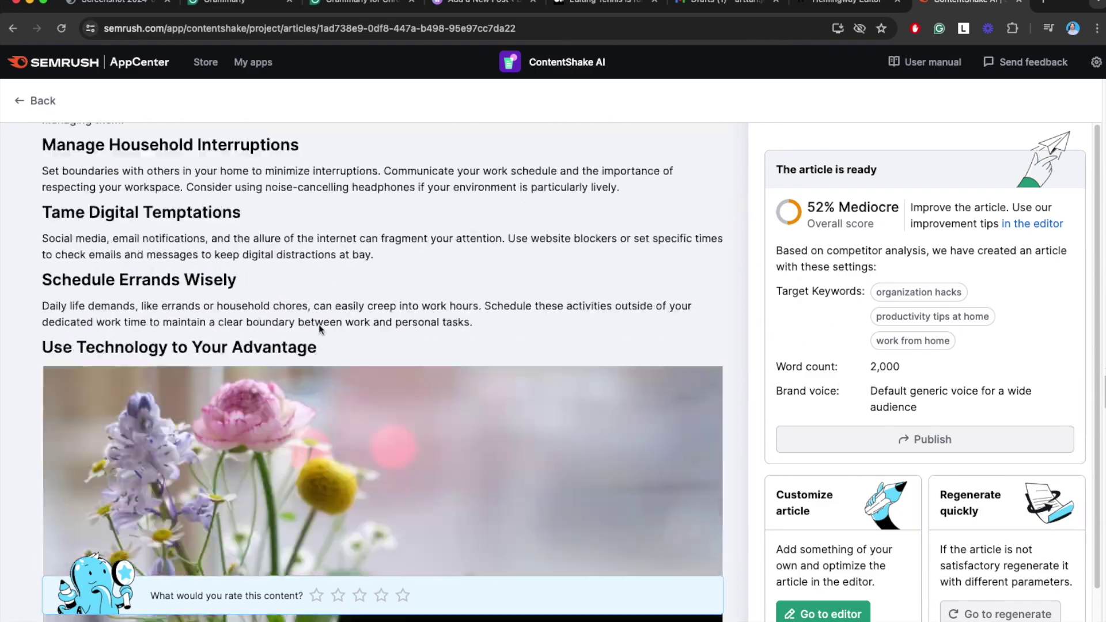
scroll(319, 326, "down", 20)
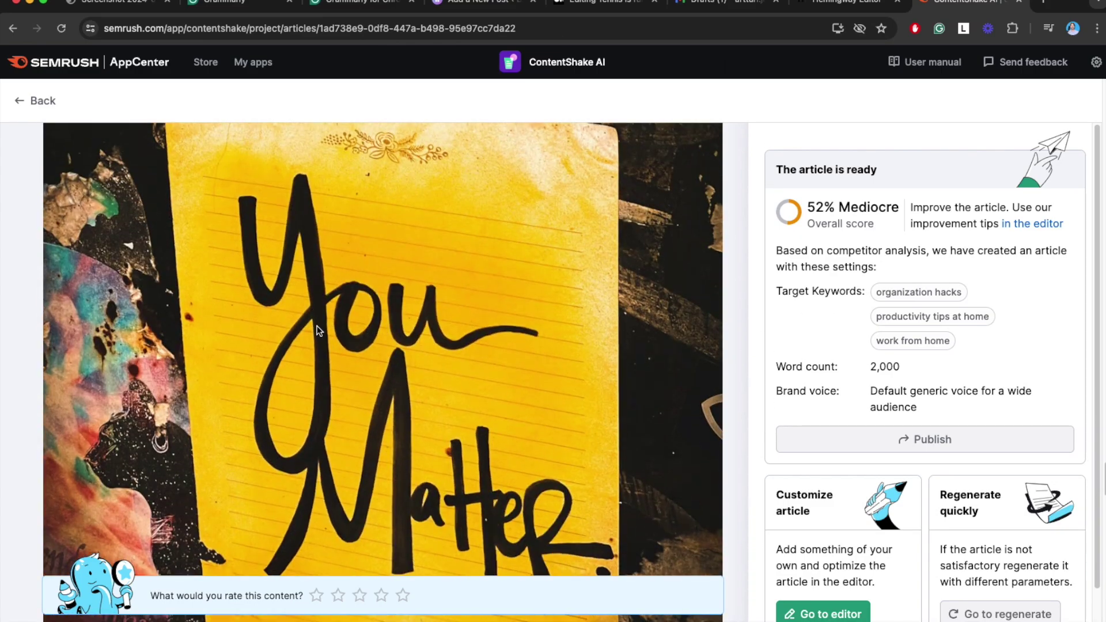
scroll(317, 330, "down", 15)
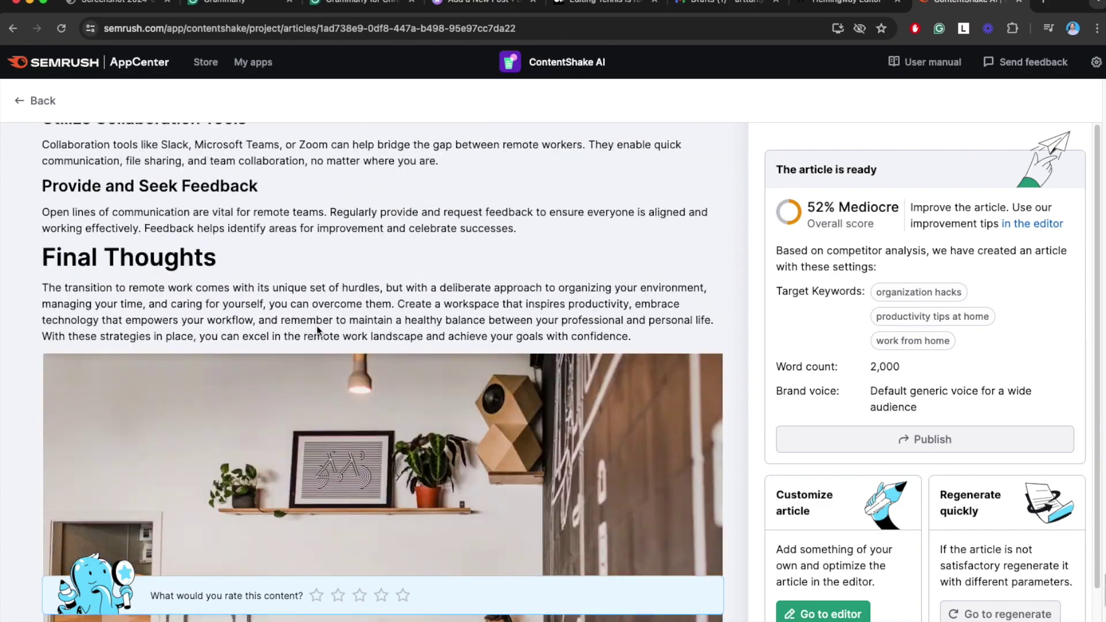
scroll(312, 306, "up", 20)
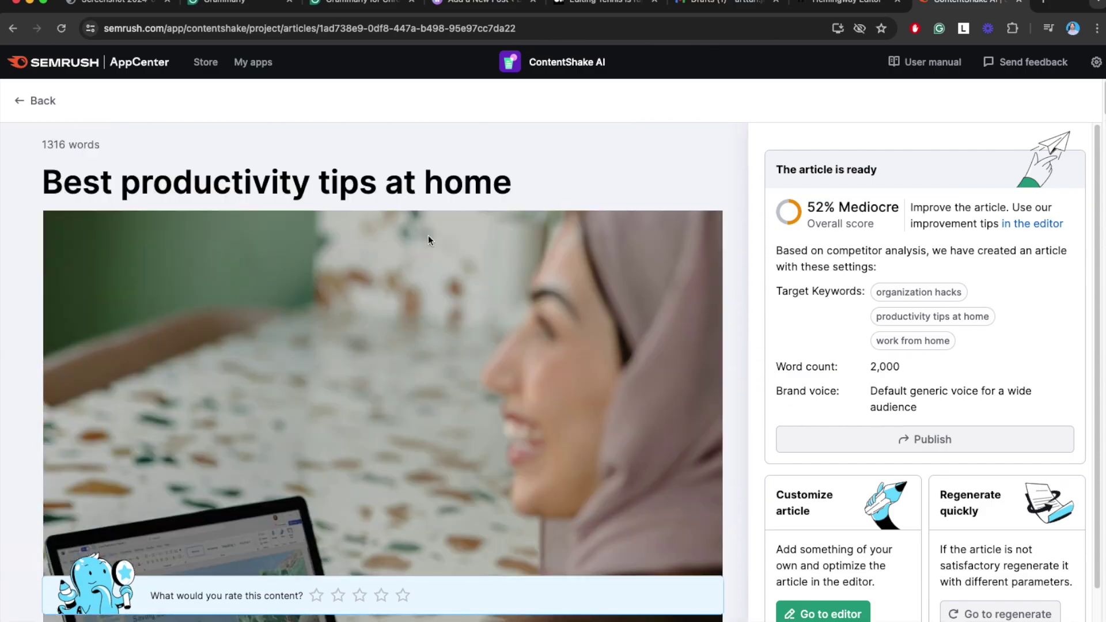
scroll(427, 234, "down", 5)
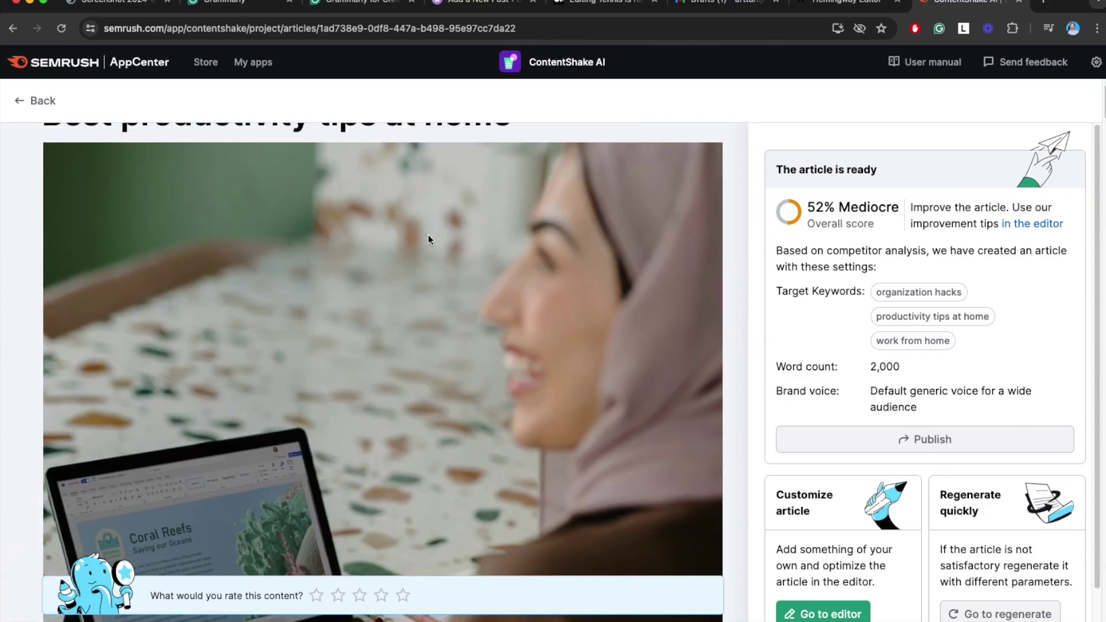
scroll(408, 264, "down", 5)
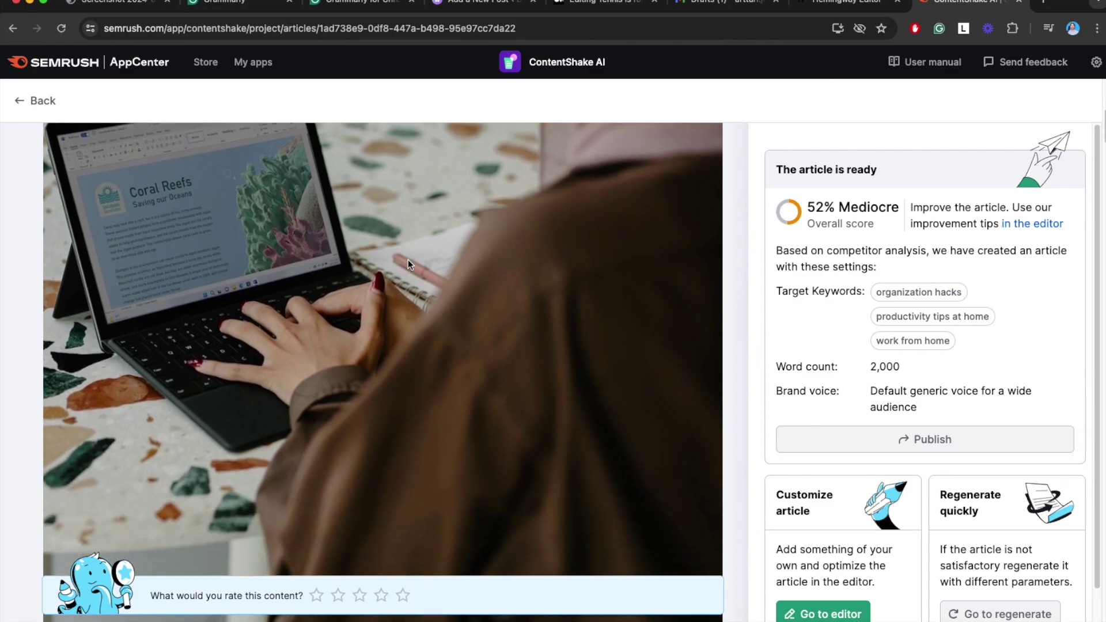
scroll(407, 264, "down", 5)
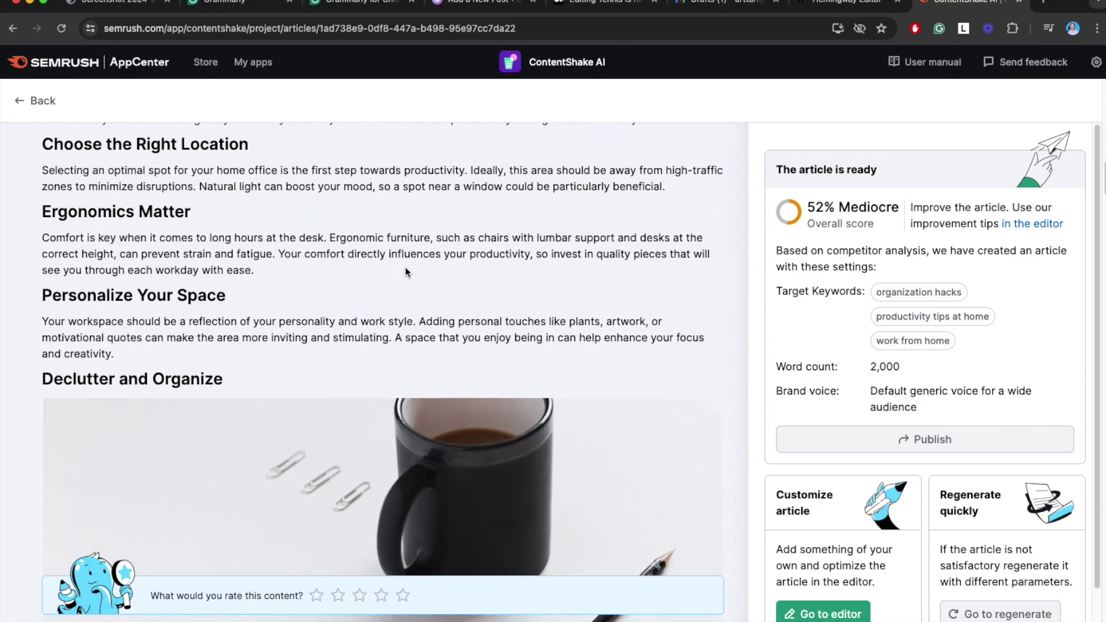
scroll(406, 267, "down", 5)
scroll(386, 304, "down", 5)
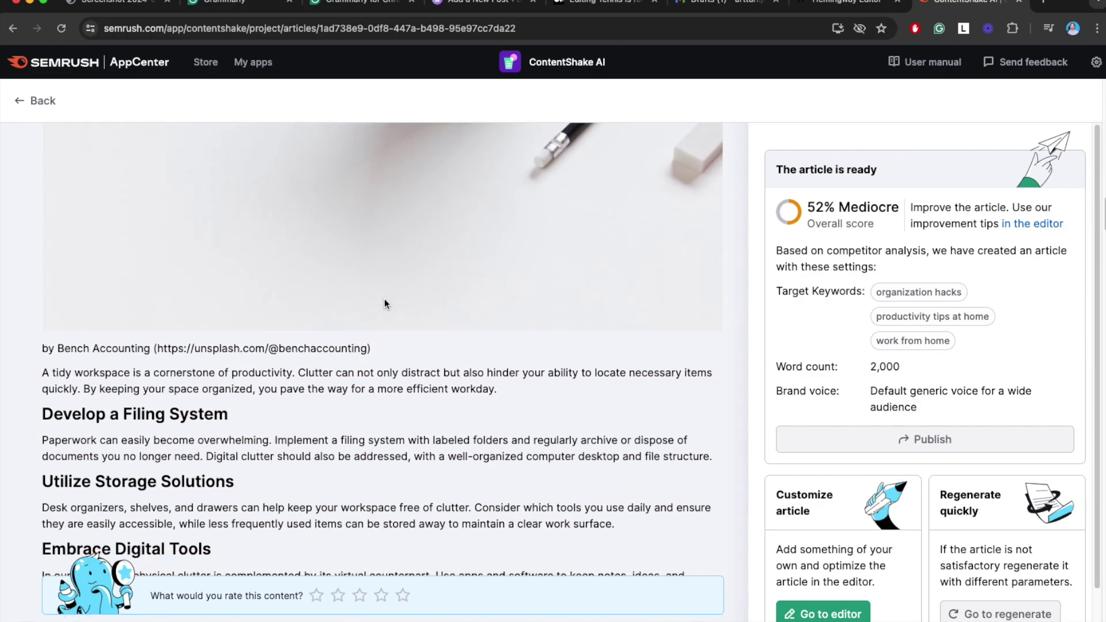
scroll(392, 284, "down", 1)
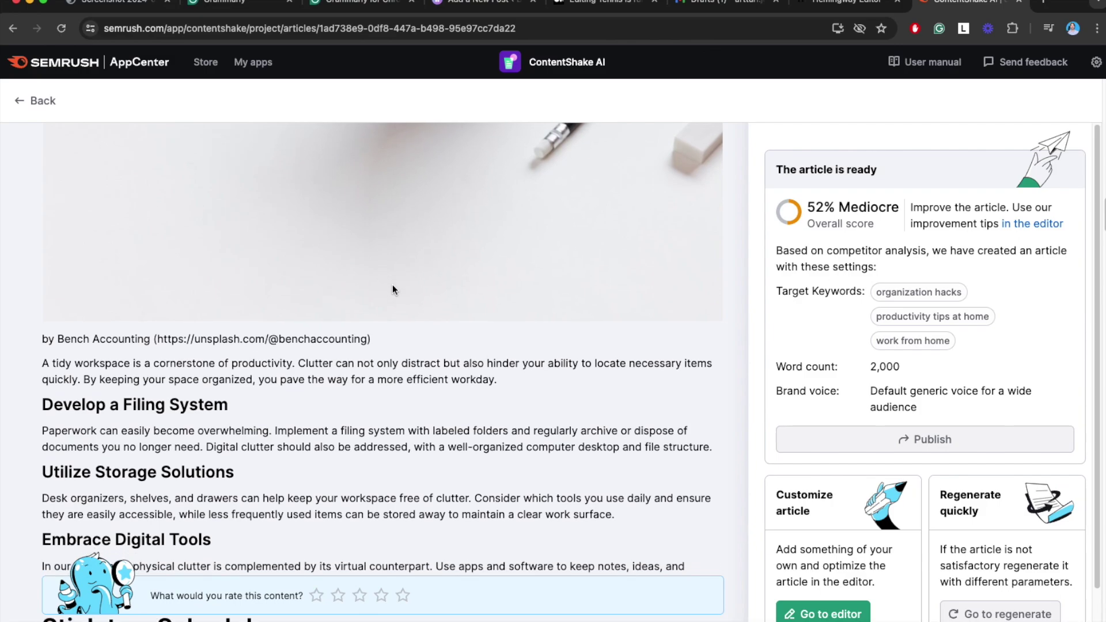
scroll(394, 284, "down", 1)
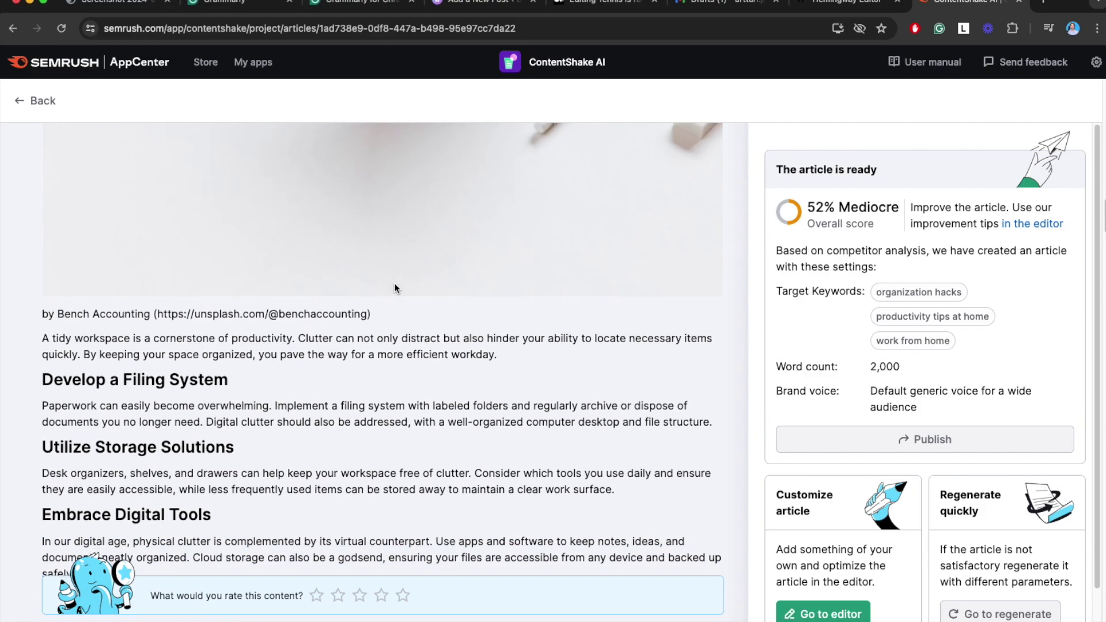
scroll(395, 287, "down", 5)
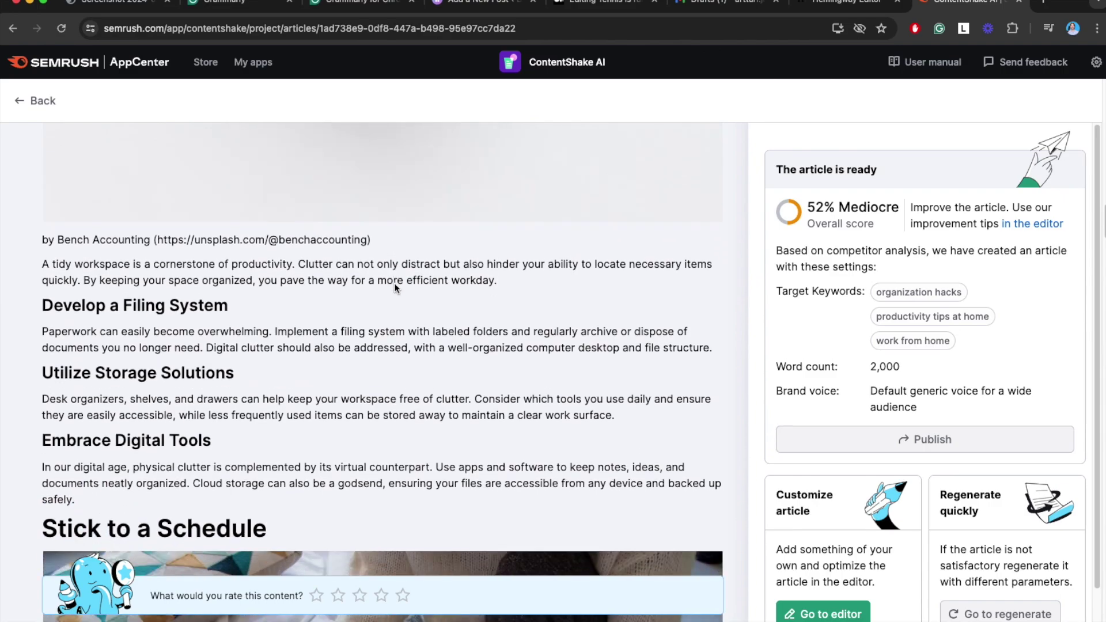
scroll(395, 289, "down", 6)
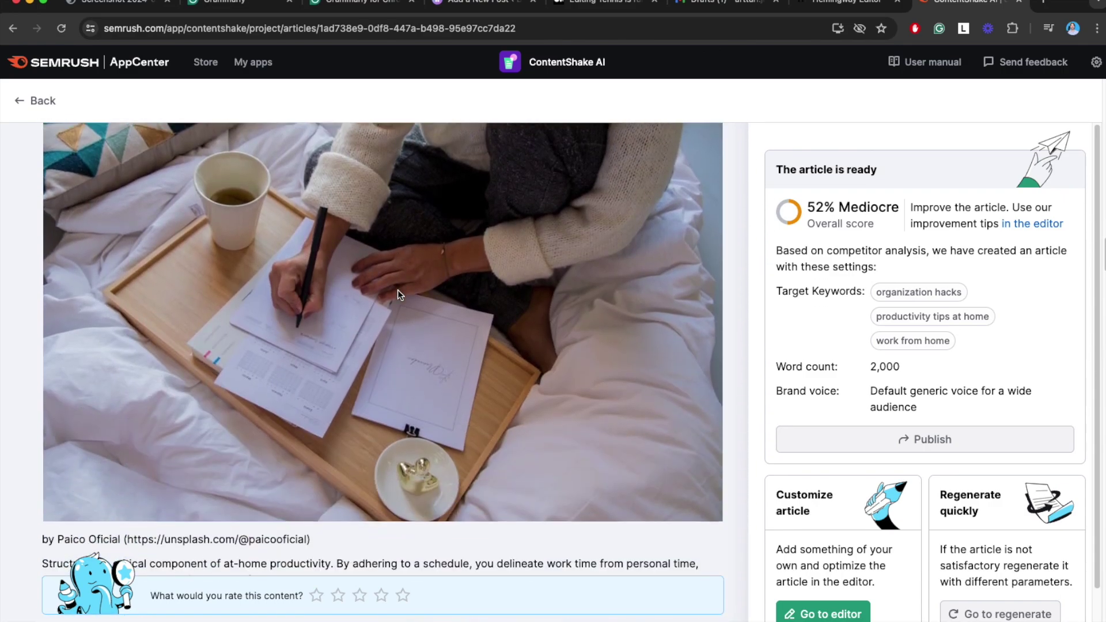
scroll(399, 291, "up", 20)
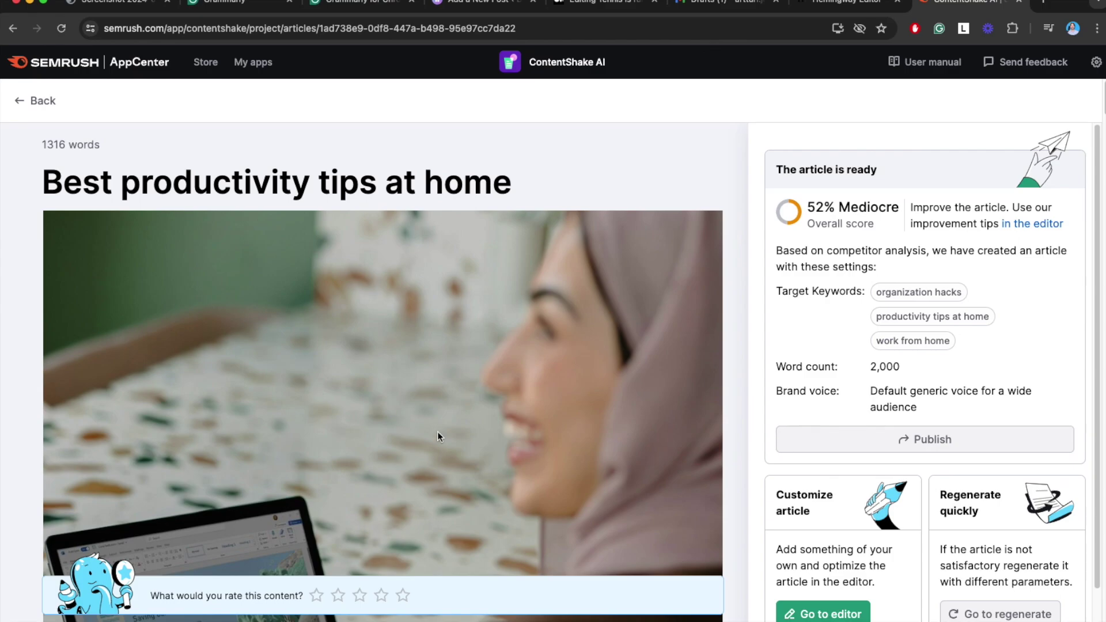
scroll(397, 364, "down", 1)
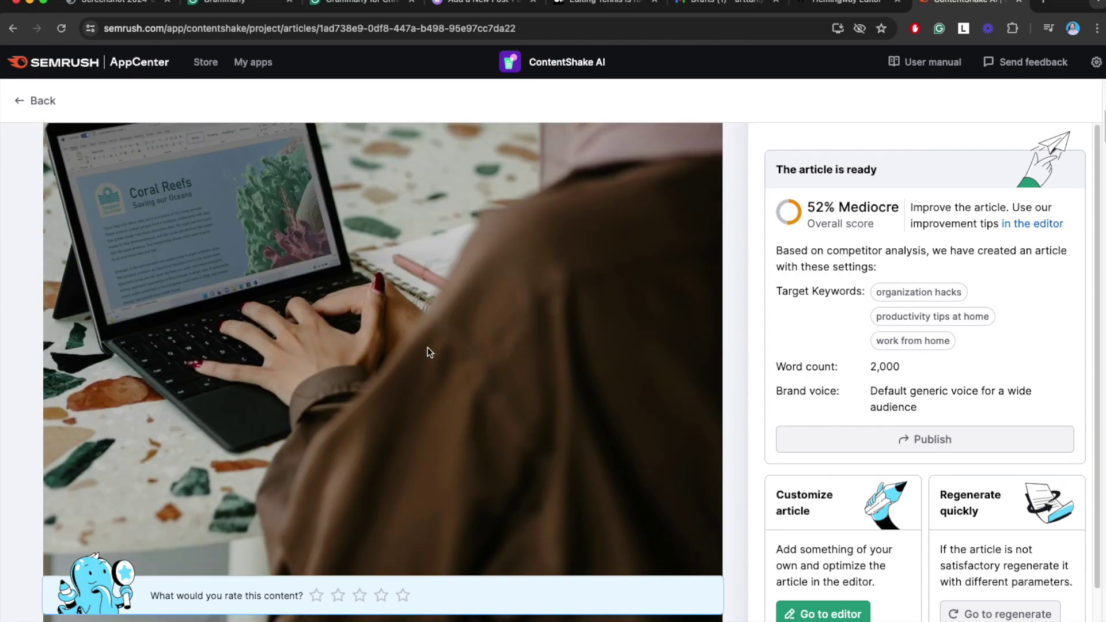
scroll(427, 347, "down", 15)
scroll(424, 237, "up", 2)
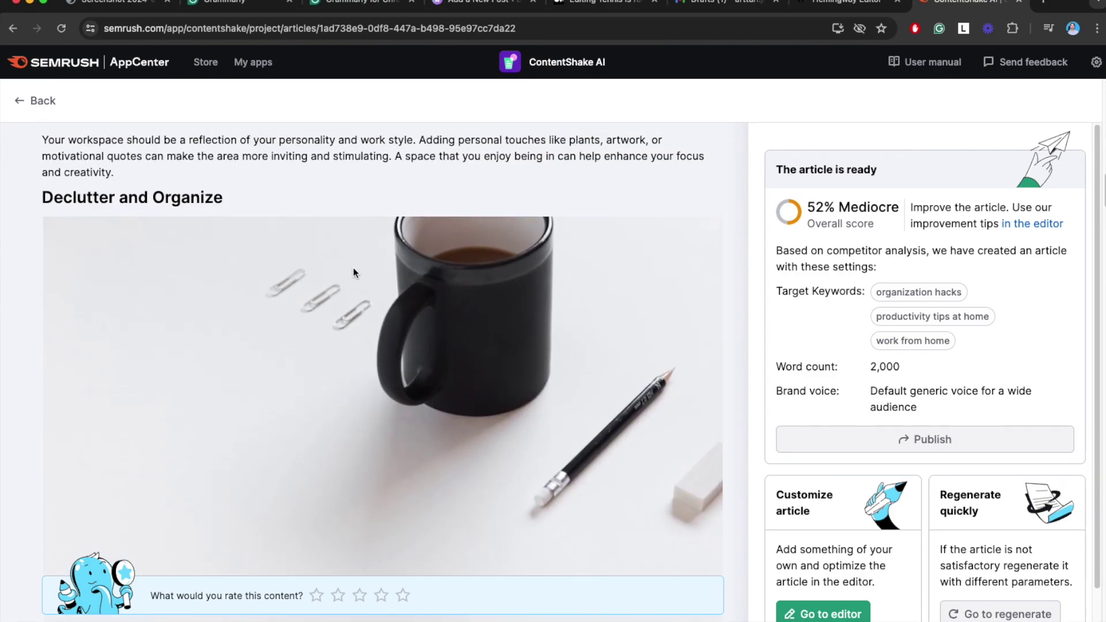
scroll(291, 336, "up", 5)
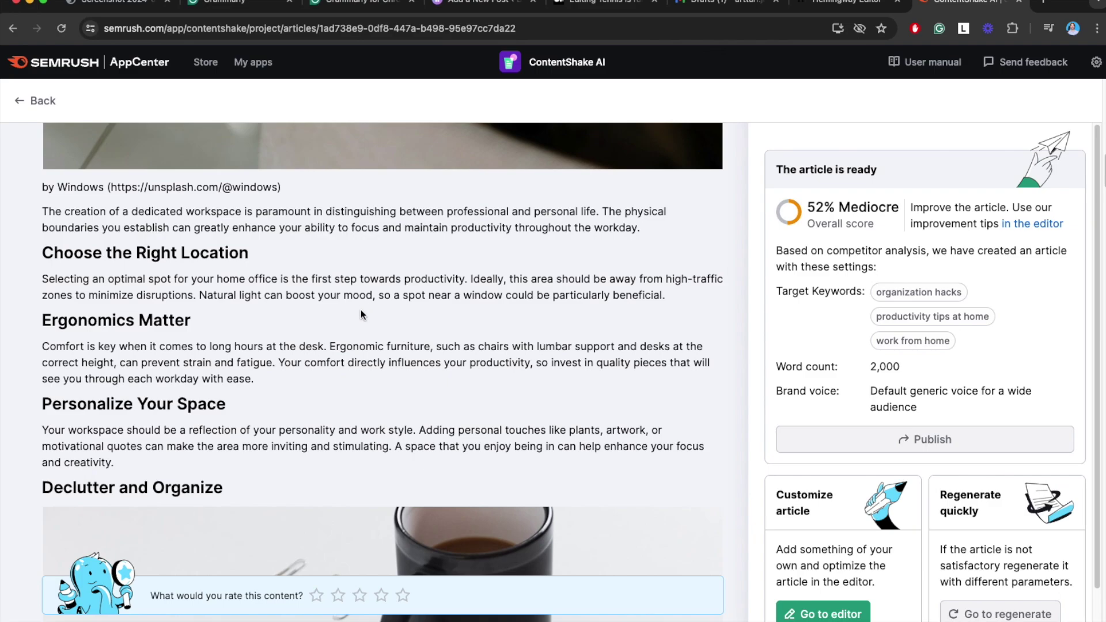
scroll(362, 311, "down", 5)
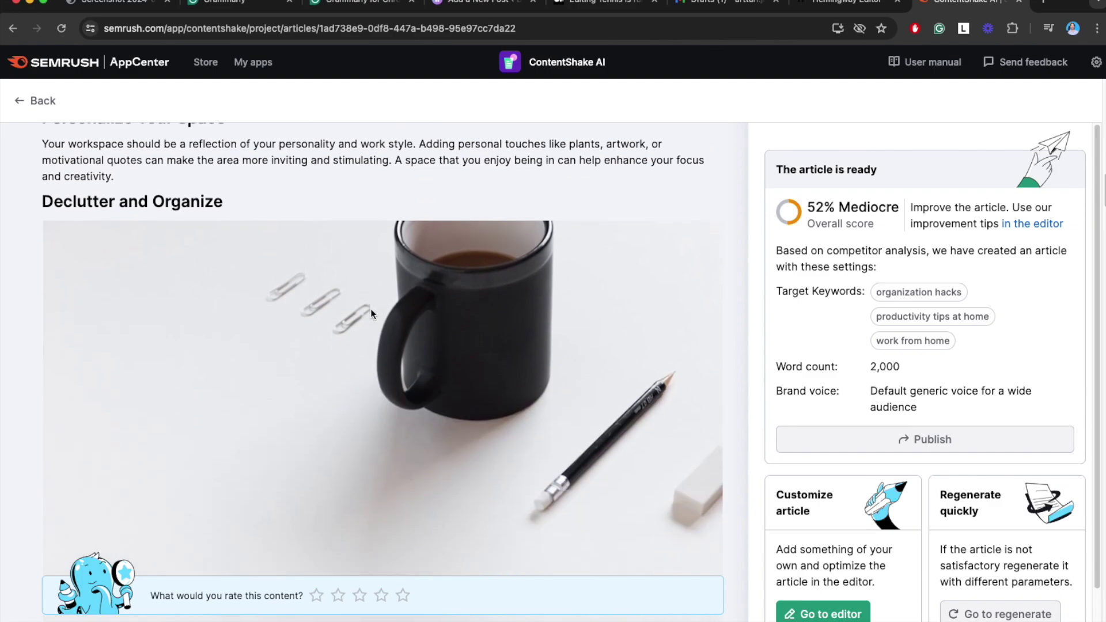
scroll(371, 305, "up", 15)
left_click_drag(513, 184, 46, 184)
left_click(372, 190)
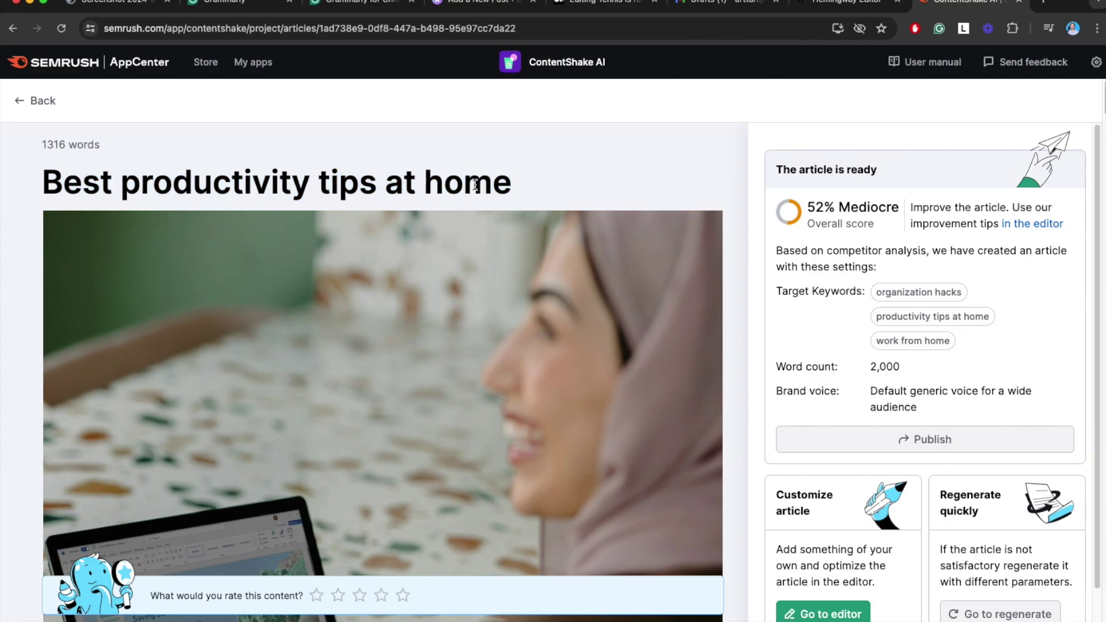
scroll(479, 213, "down", 10)
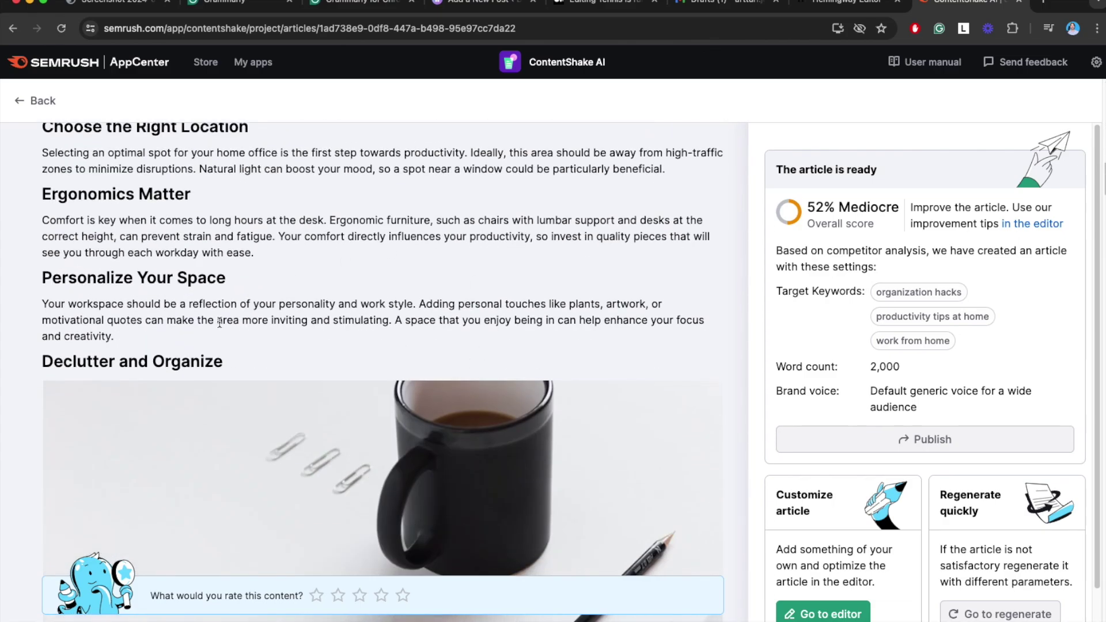
scroll(219, 323, "up", 2)
triple_click(131, 182)
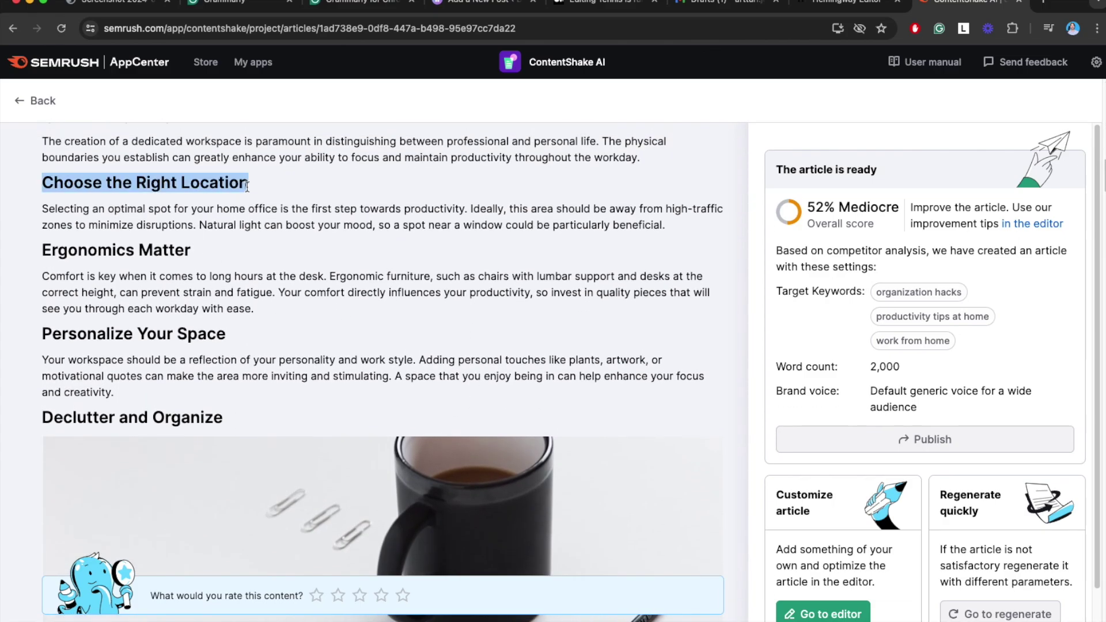
left_click(256, 190)
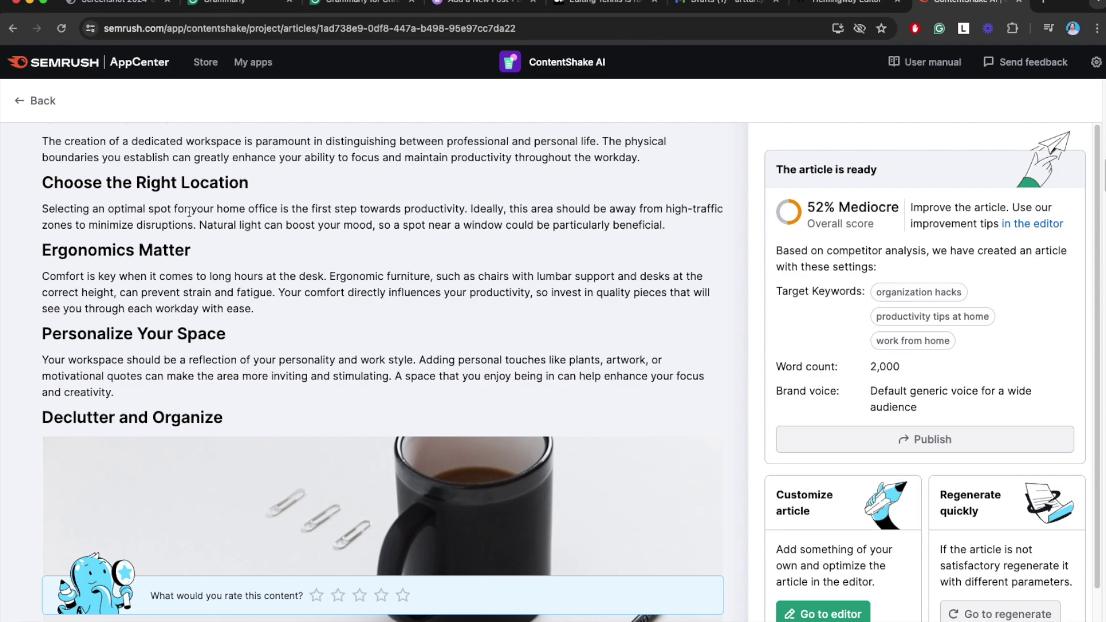
scroll(298, 218, "down", 3)
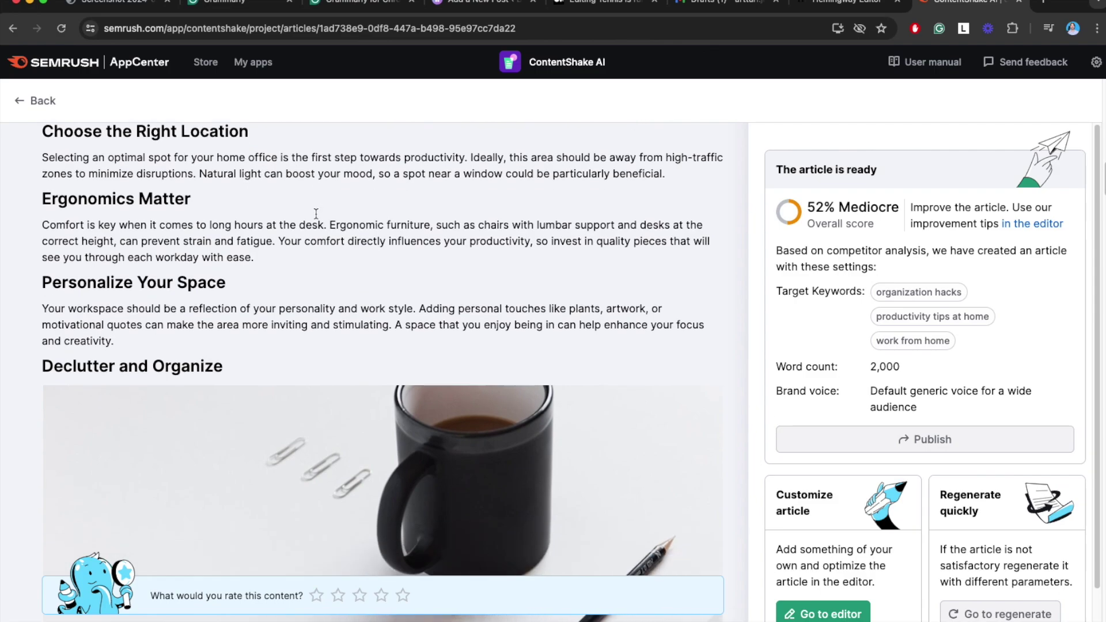
scroll(316, 219, "up", 4)
scroll(316, 219, "down", 3)
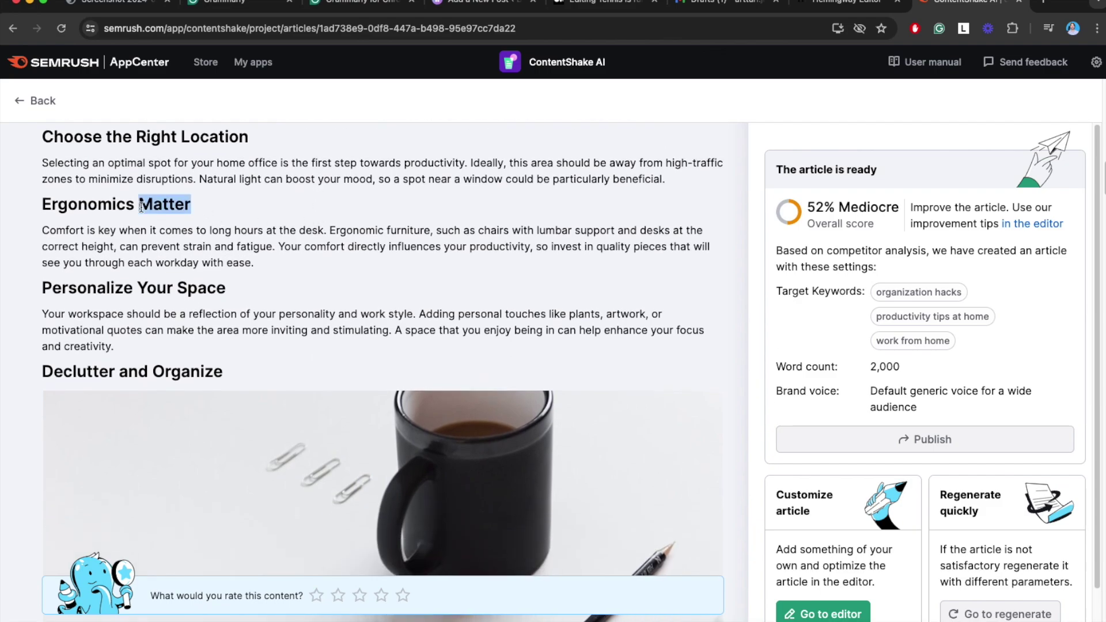
triple_click(172, 211)
left_click(219, 214)
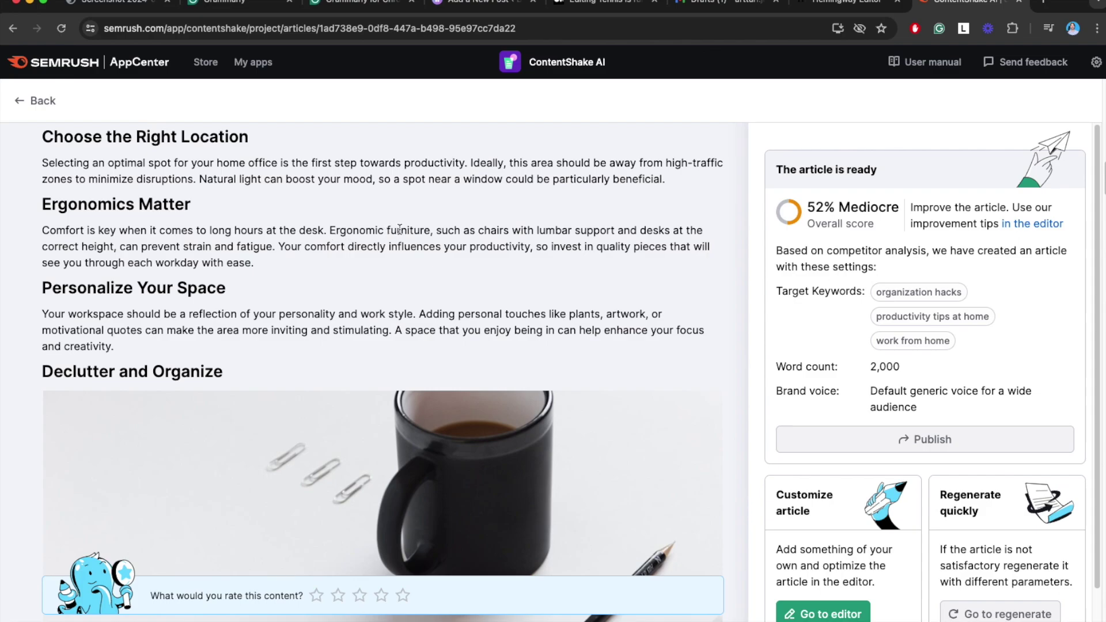
scroll(399, 229, "down", 10)
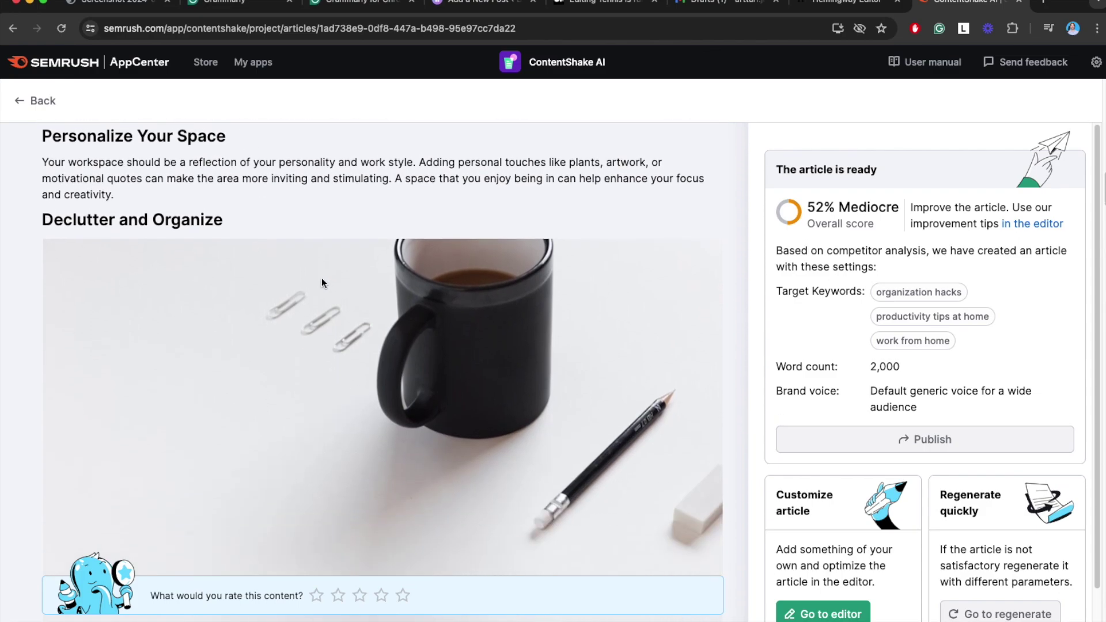
scroll(323, 280, "down", 20)
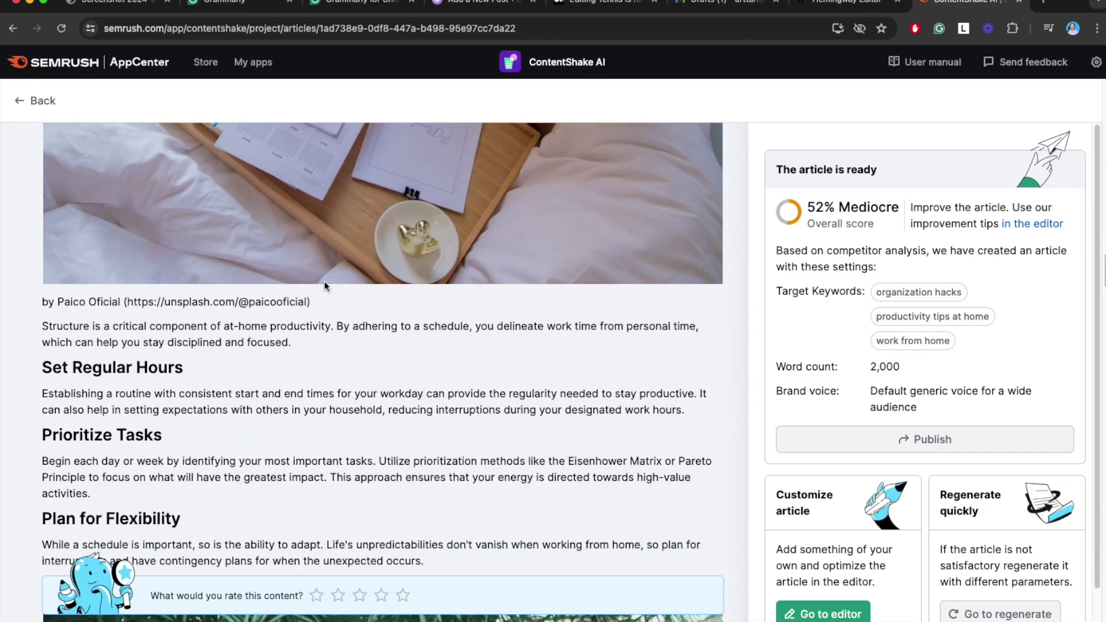
scroll(324, 284, "down", 8)
scroll(324, 285, "up", 15)
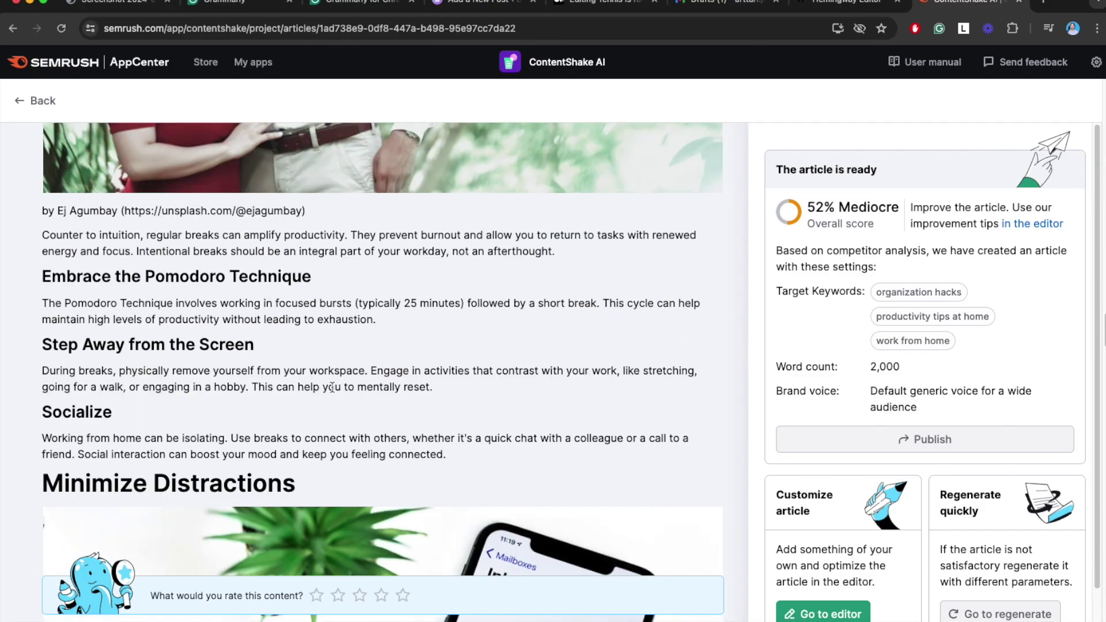
scroll(345, 314, "up", 20)
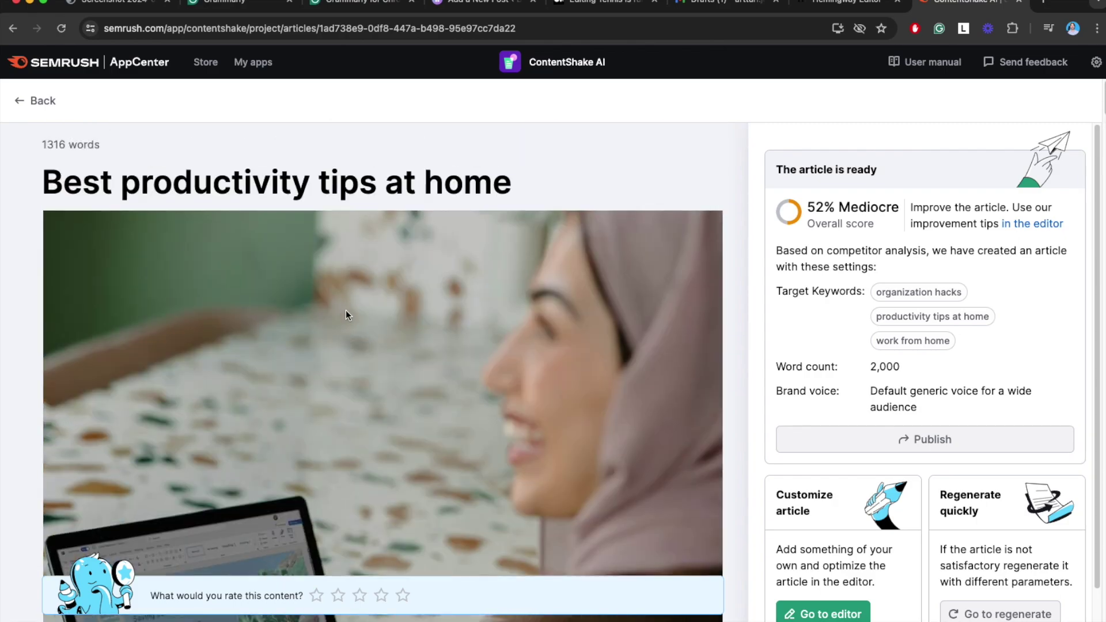
left_click_drag(528, 184, 46, 187)
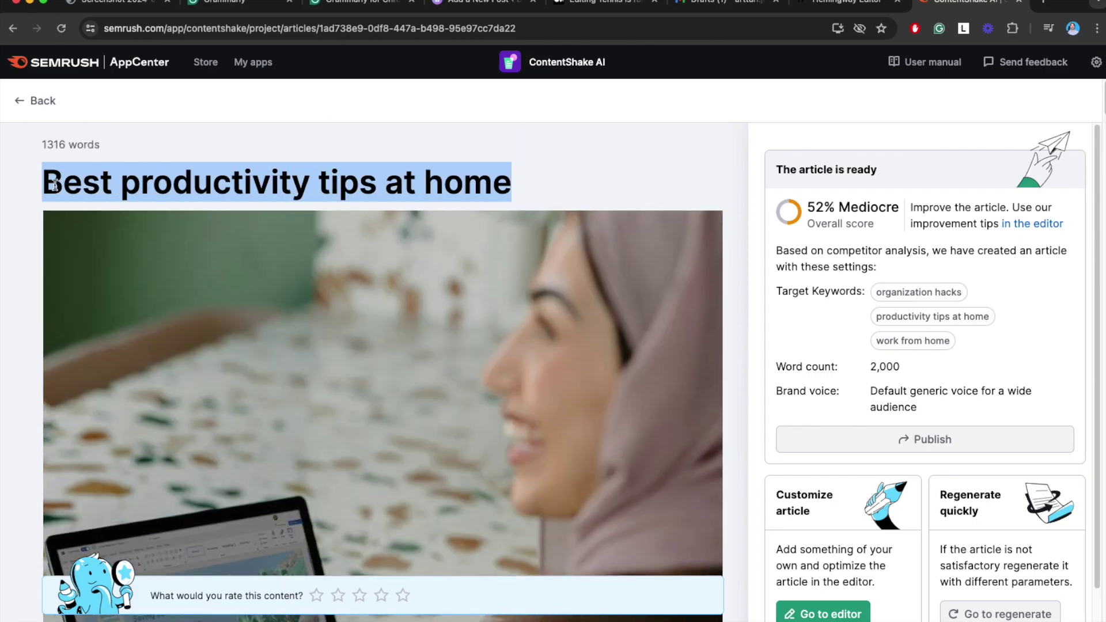
left_click(304, 194)
scroll(279, 196, "down", 1)
scroll(305, 247, "down", 20)
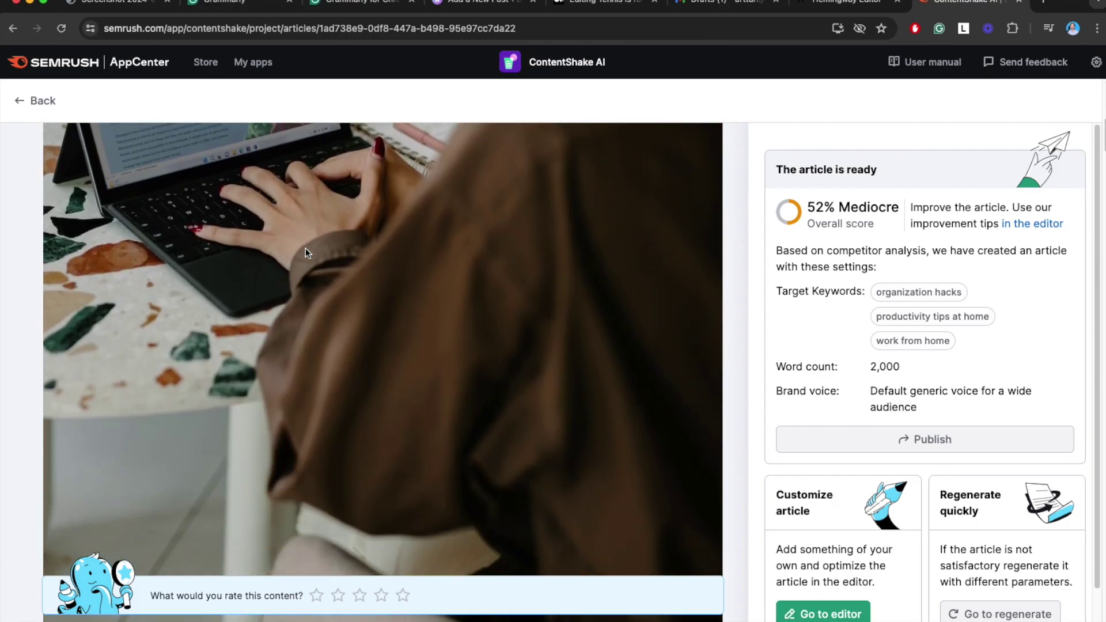
scroll(306, 256, "down", 20)
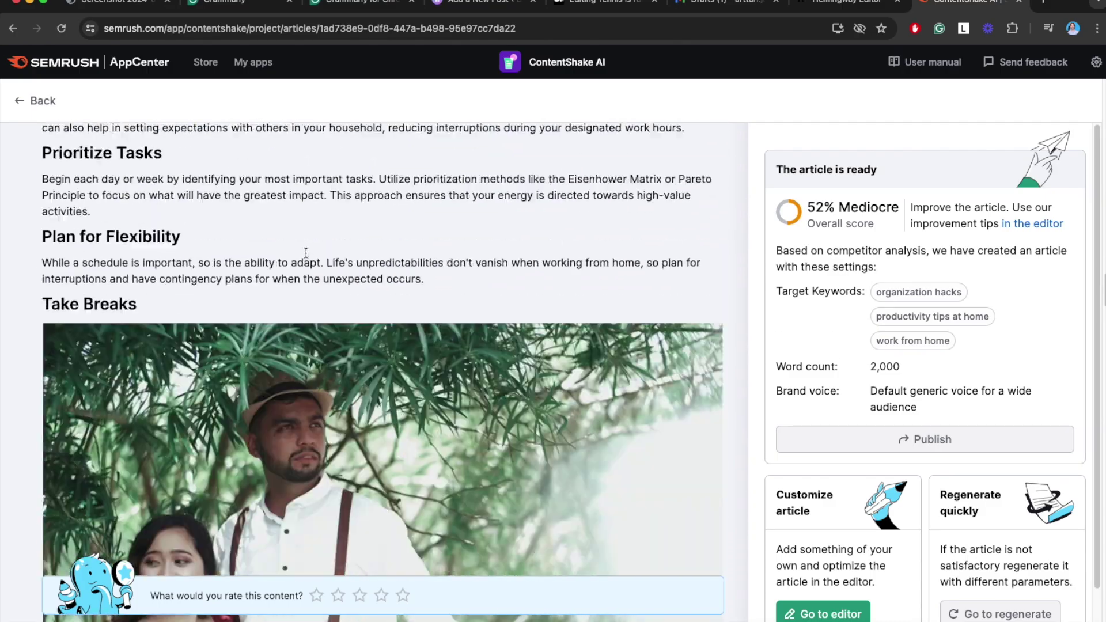
scroll(303, 257, "down", 20)
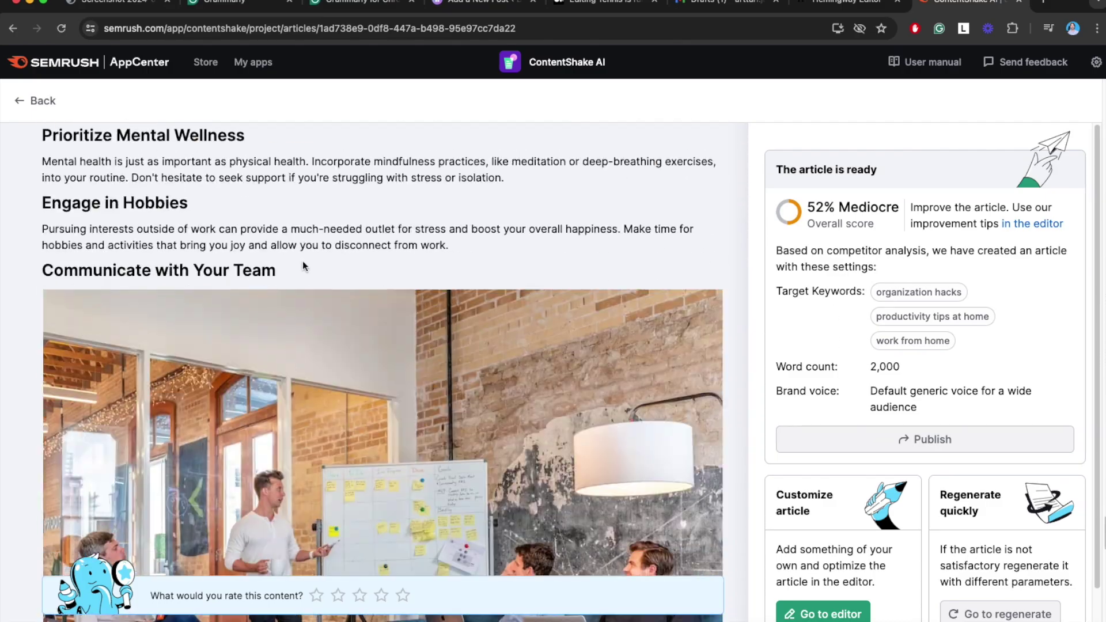
scroll(305, 306, "down", 4)
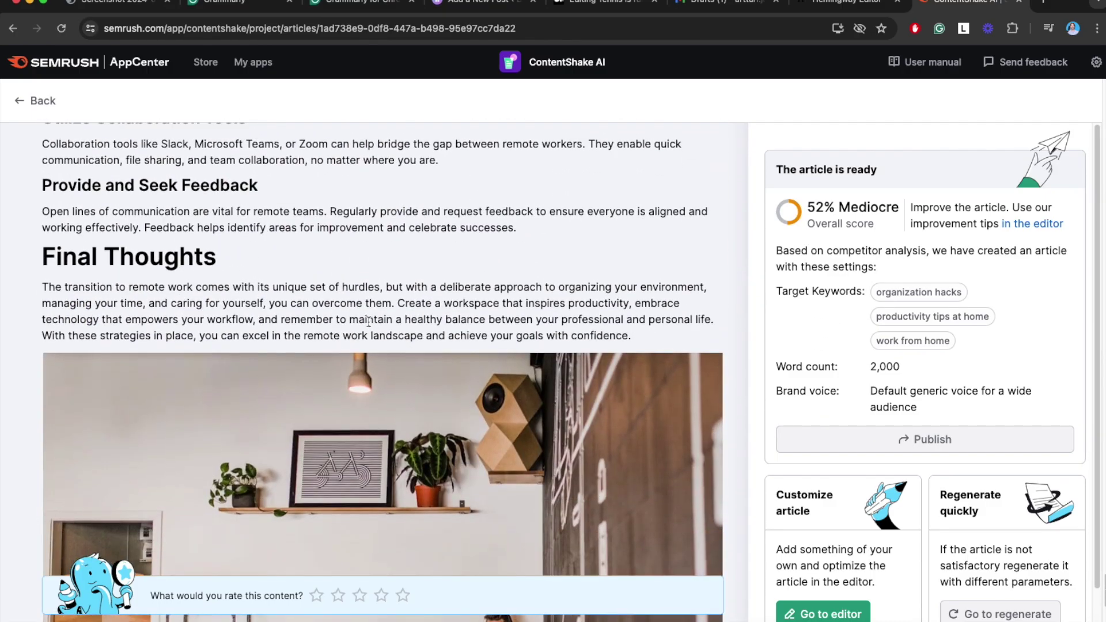
scroll(326, 276, "down", 4)
scroll(333, 281, "up", 13)
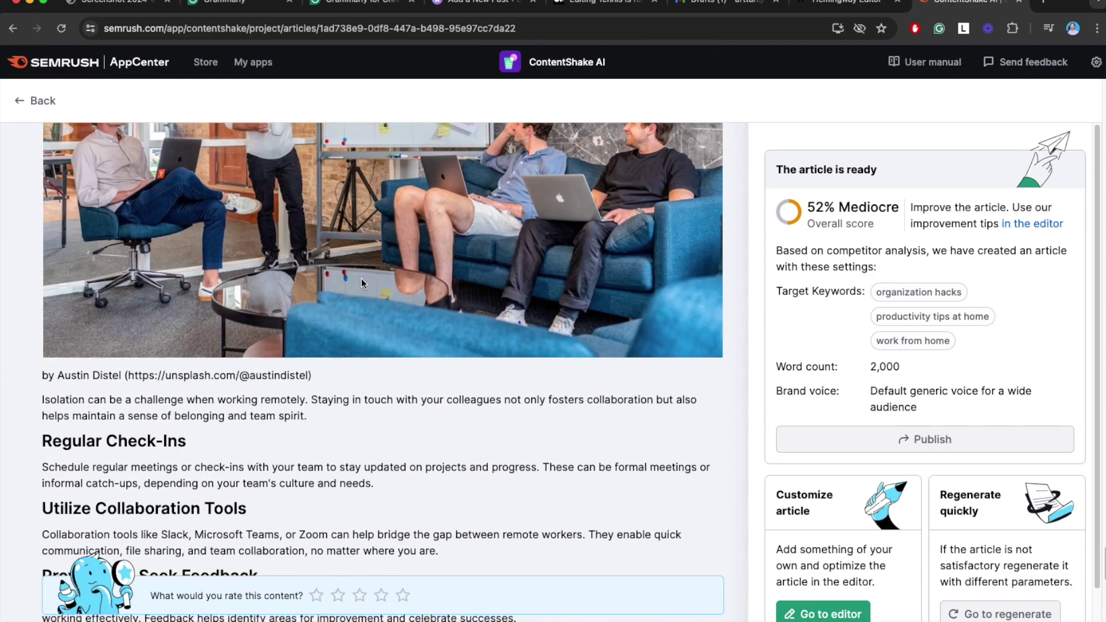
scroll(349, 275, "up", 7)
scroll(331, 392, "down", 1)
triple_click(337, 314)
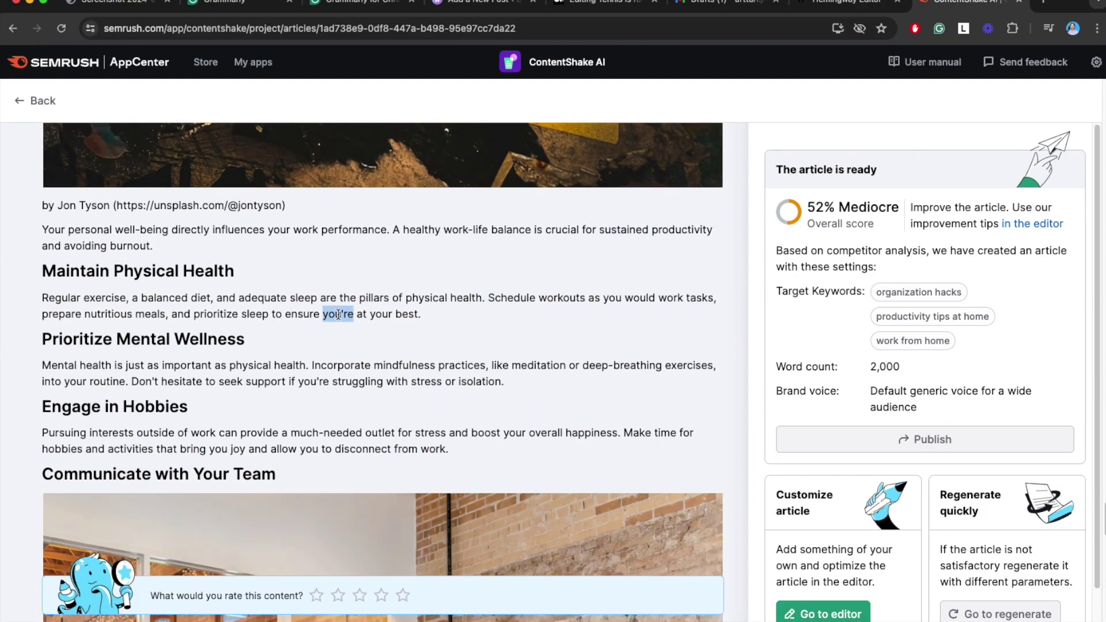
triple_click(395, 314)
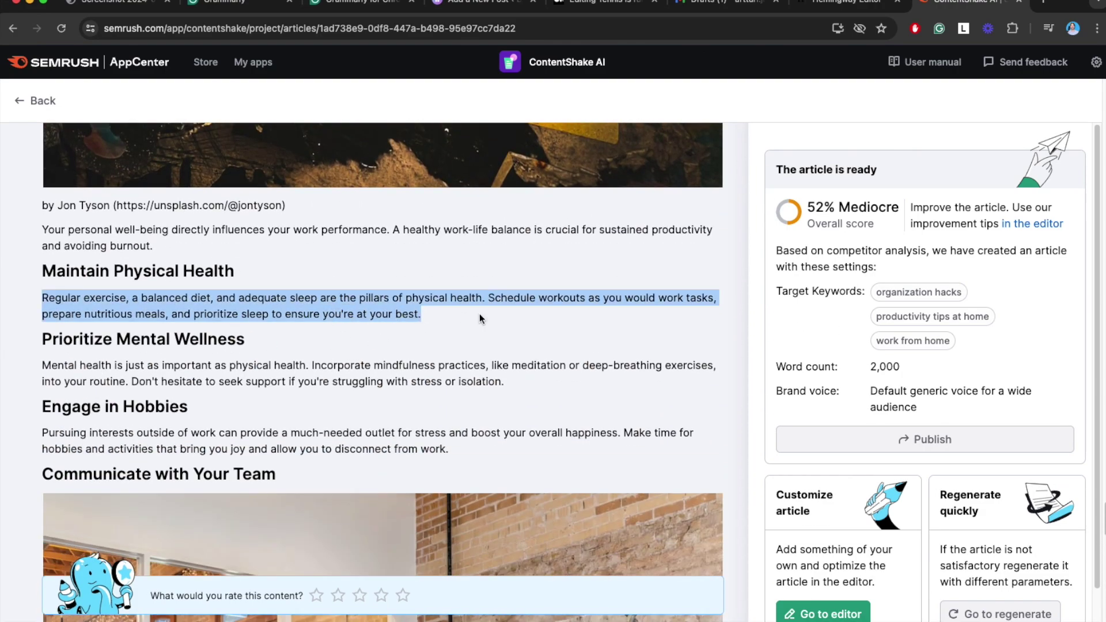
scroll(491, 314, "down", 8)
scroll(492, 307, "up", 6)
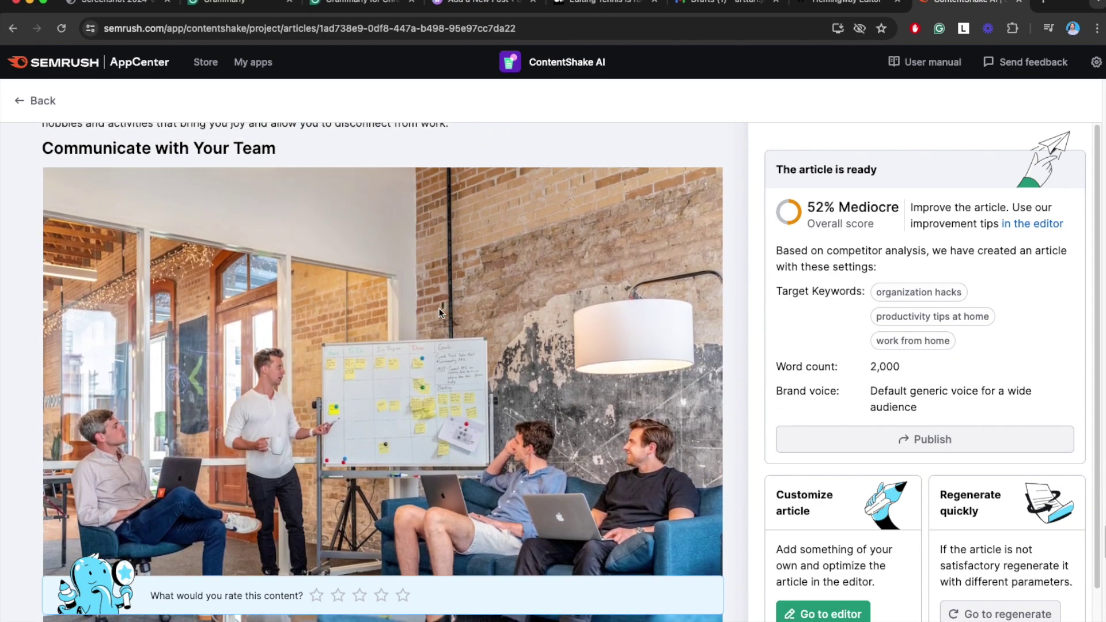
scroll(437, 305, "up", 15)
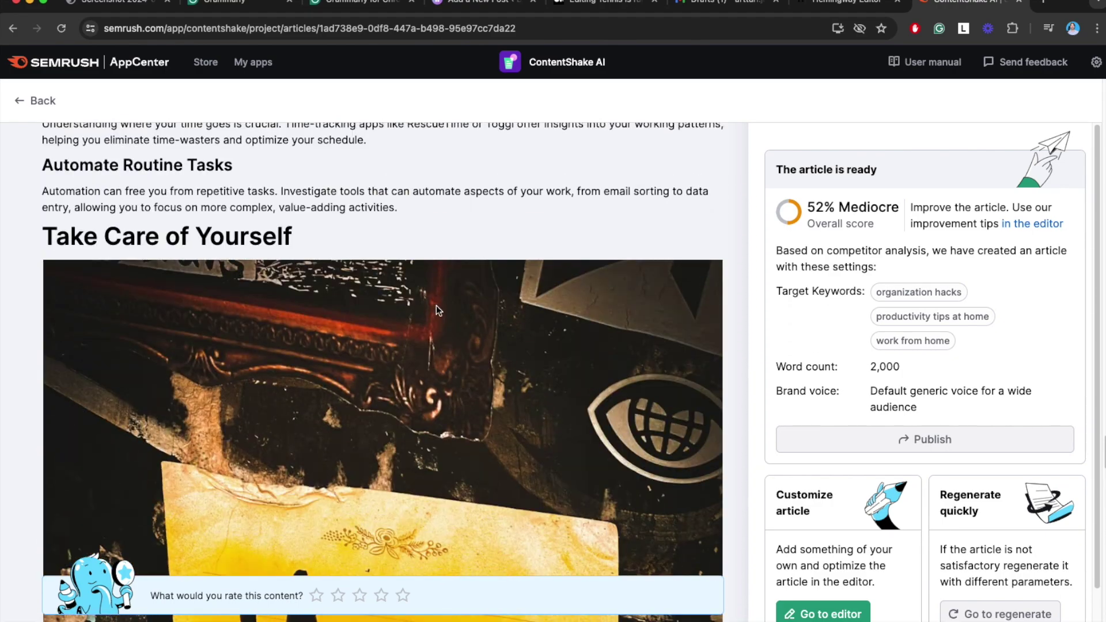
scroll(436, 305, "up", 5)
scroll(302, 309, "down", 3)
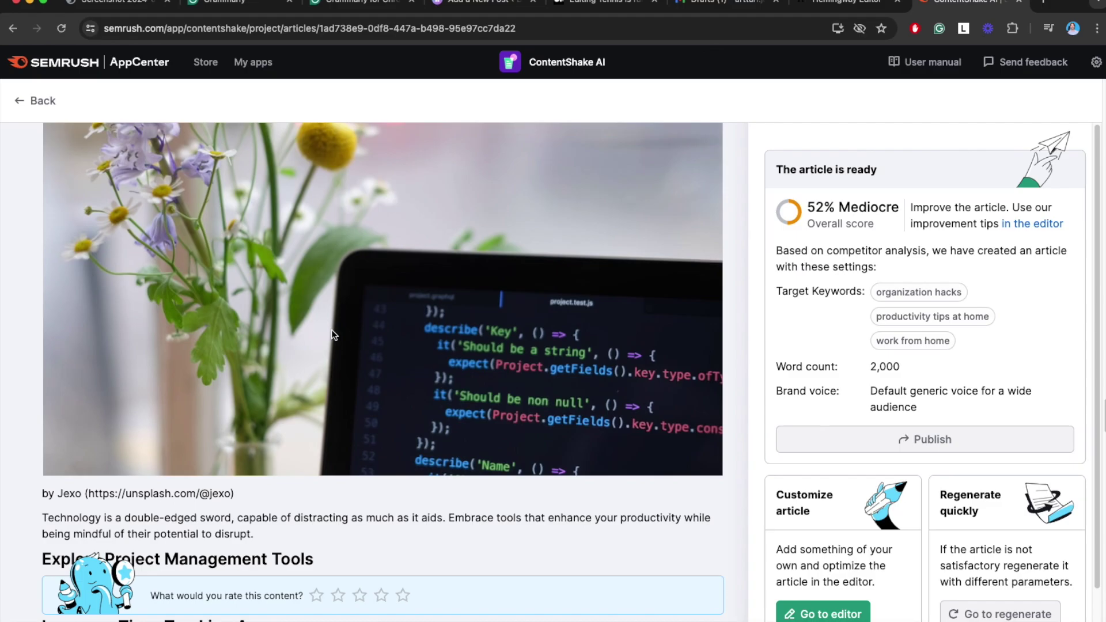
scroll(334, 326, "up", 5)
scroll(337, 327, "up", 15)
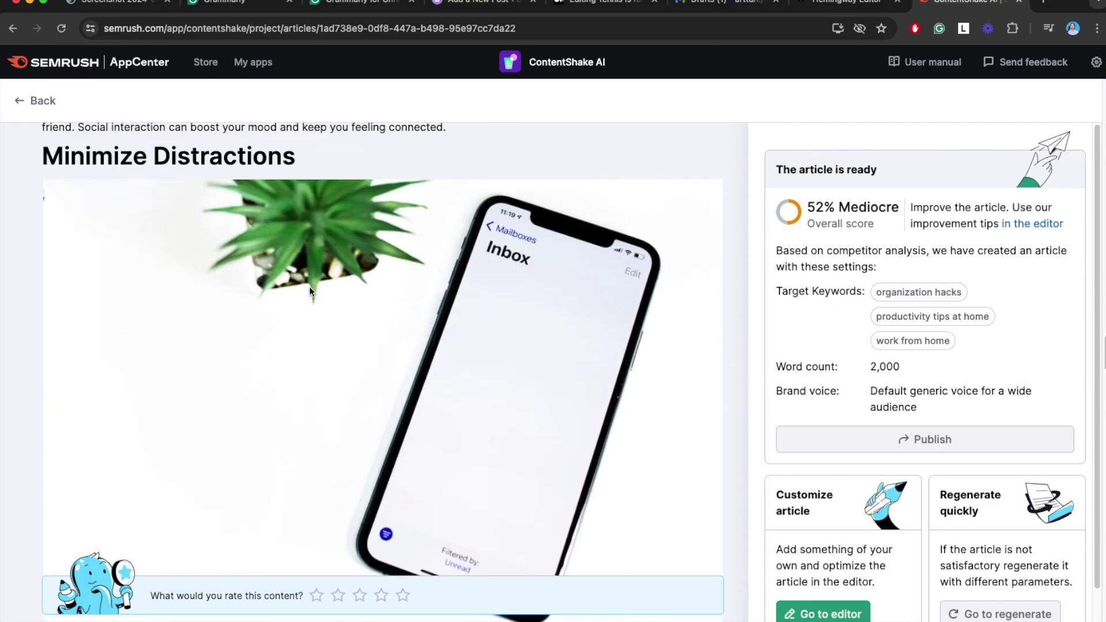
scroll(275, 302, "up", 20)
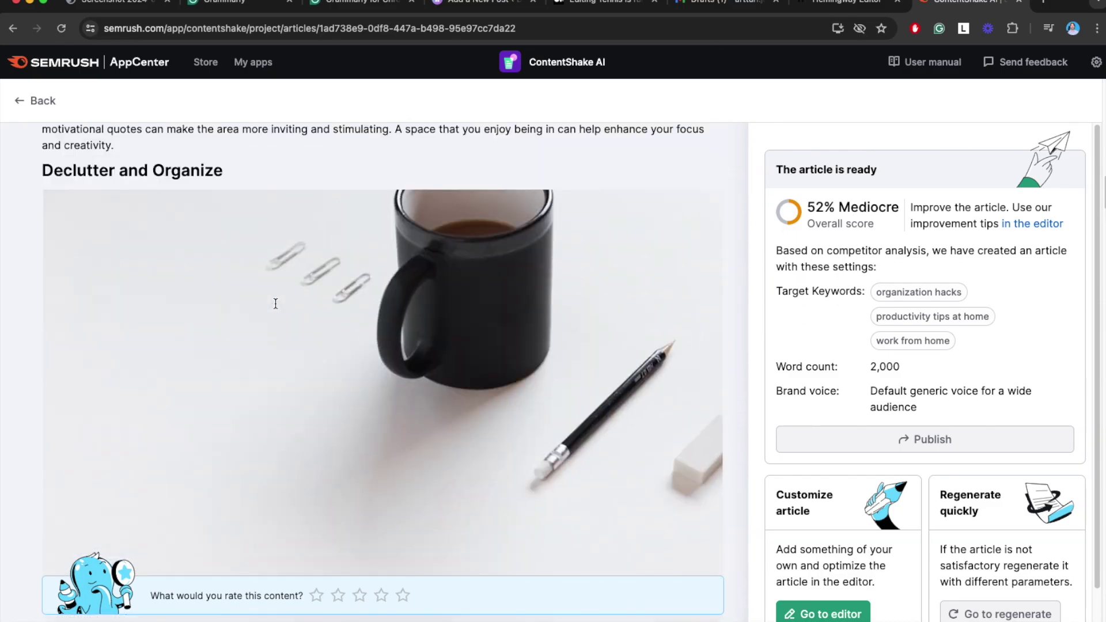
scroll(376, 226, "down", 10)
scroll(375, 225, "up", 20)
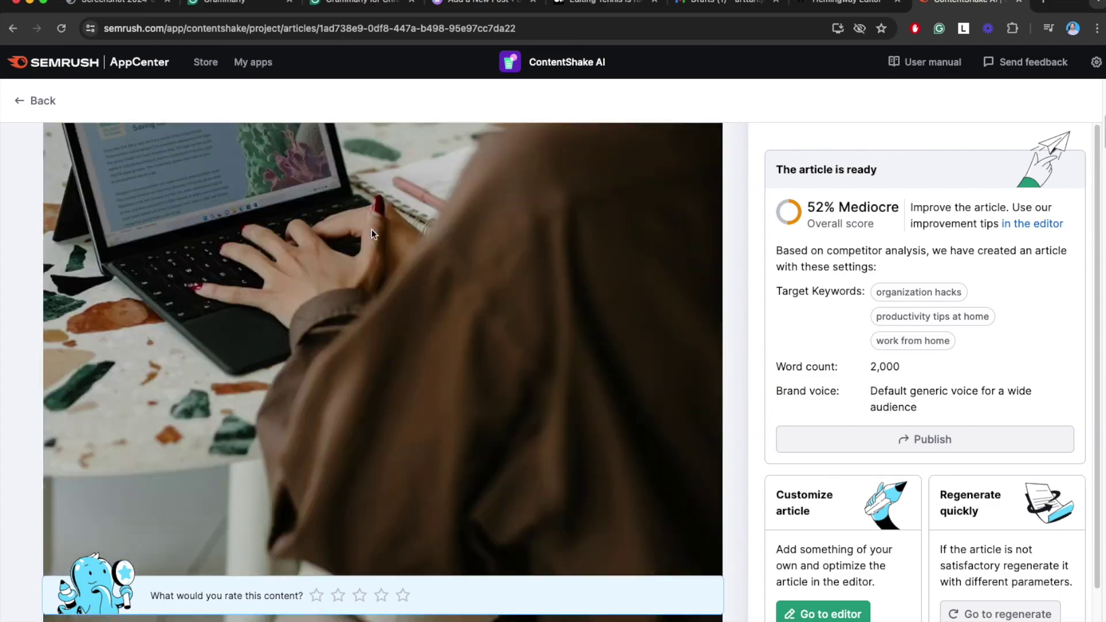
scroll(367, 232, "down", 8)
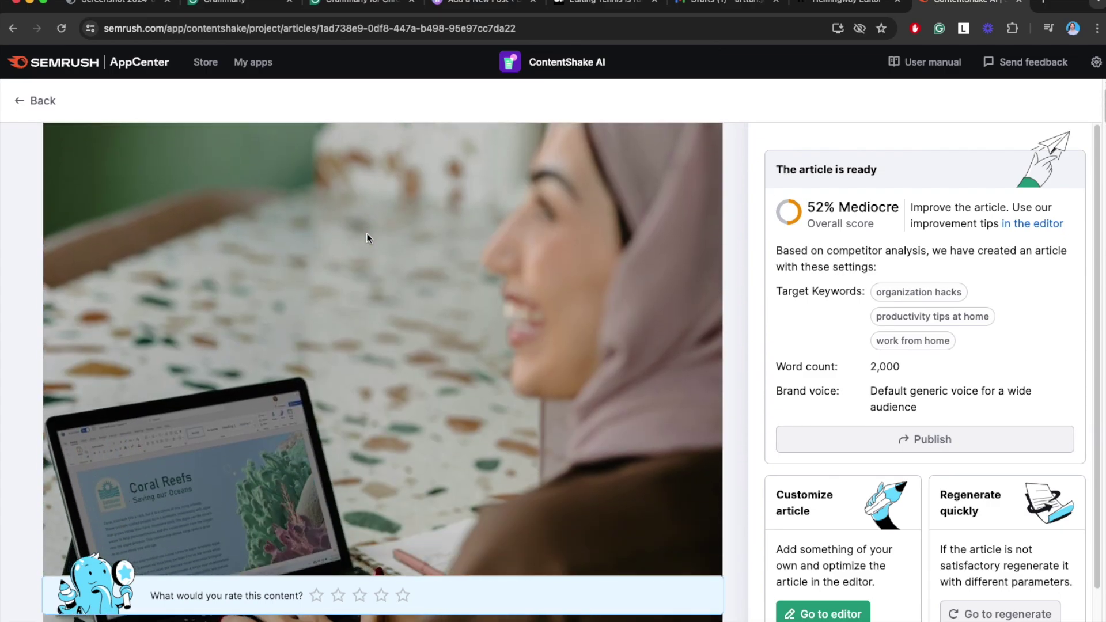
scroll(366, 238, "down", 10)
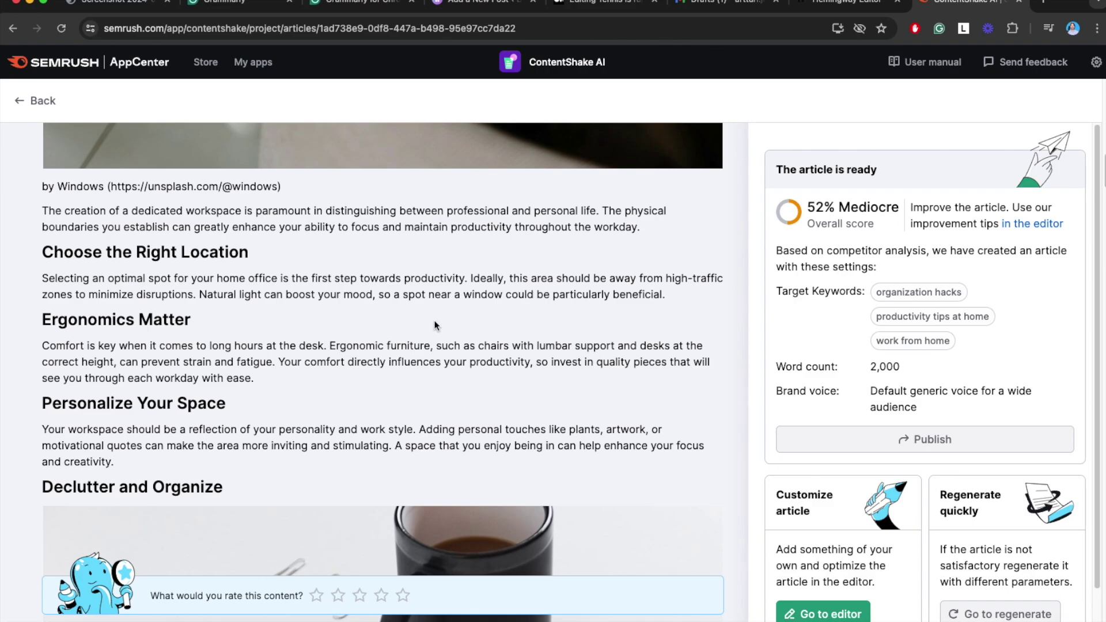
scroll(518, 292, "down", 5)
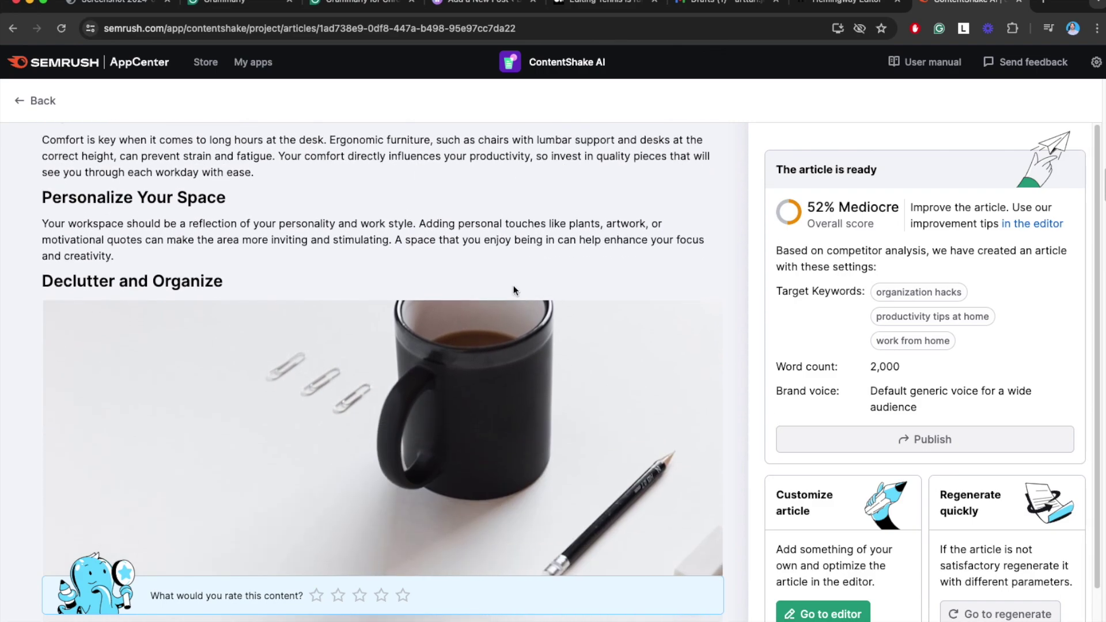
scroll(344, 212, "down", 10)
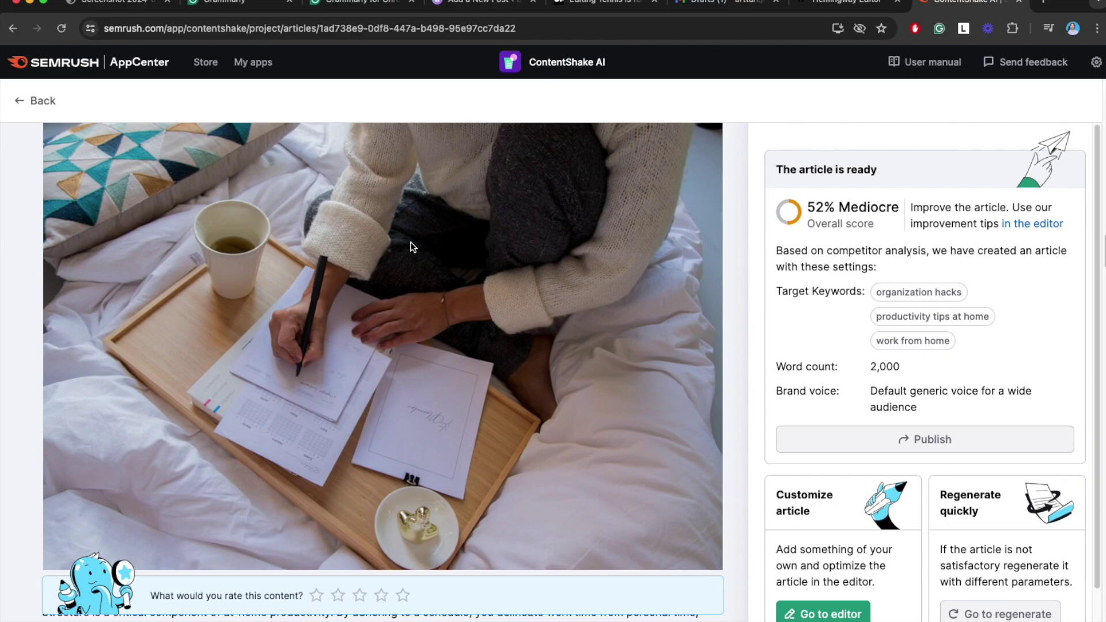